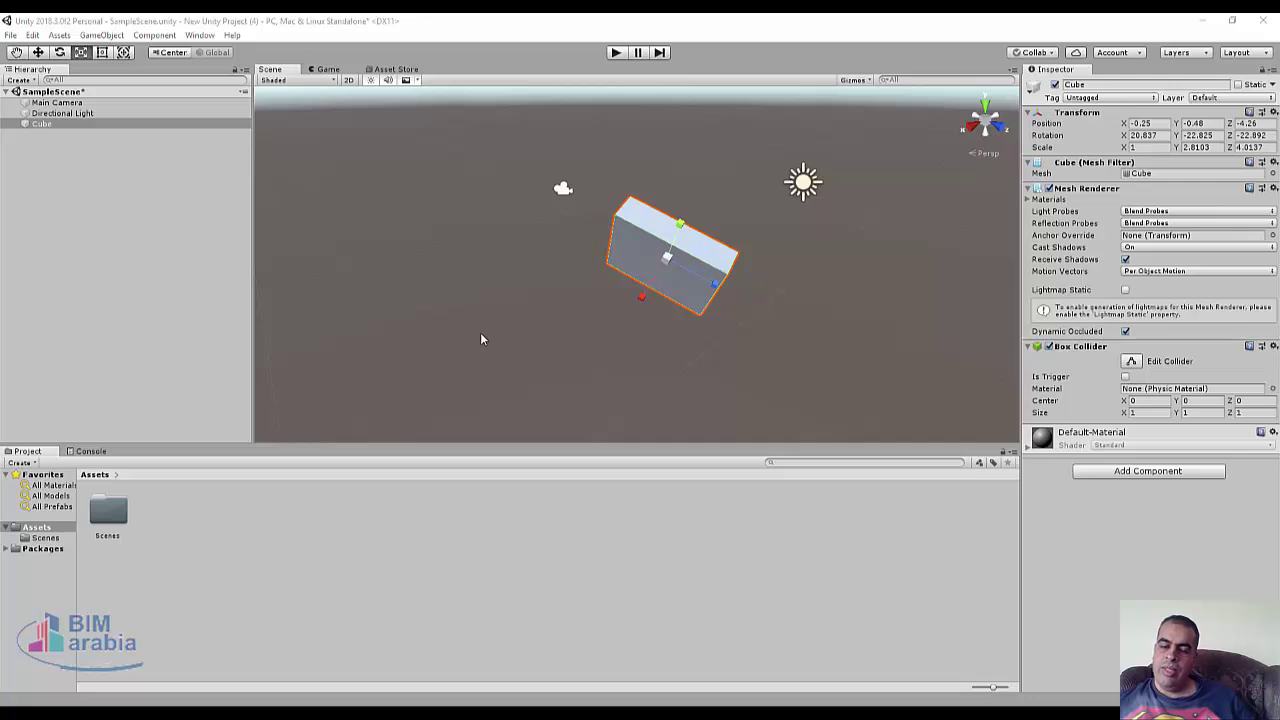
# Deselect the tilted cube, look through the Component menu categories without adding anything, then open the File menu
pyautogui.click(472, 339)
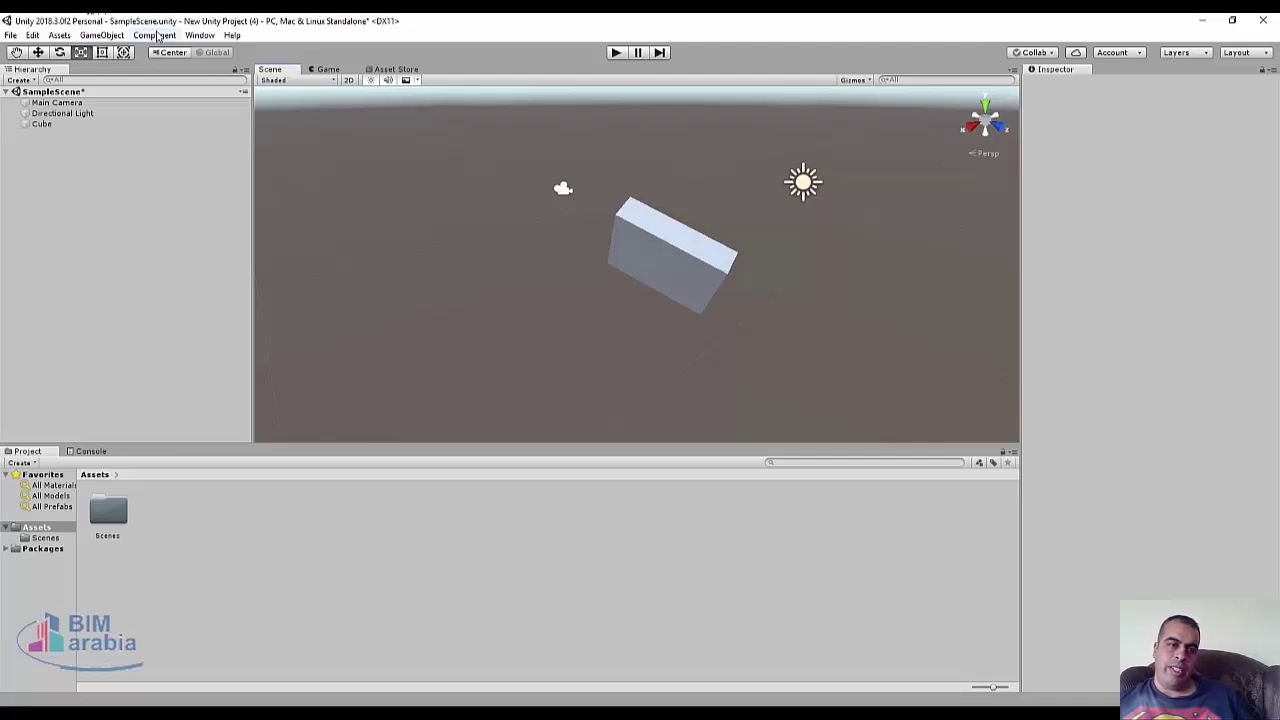
pyautogui.click(200, 35)
pyautogui.moveTo(170, 35)
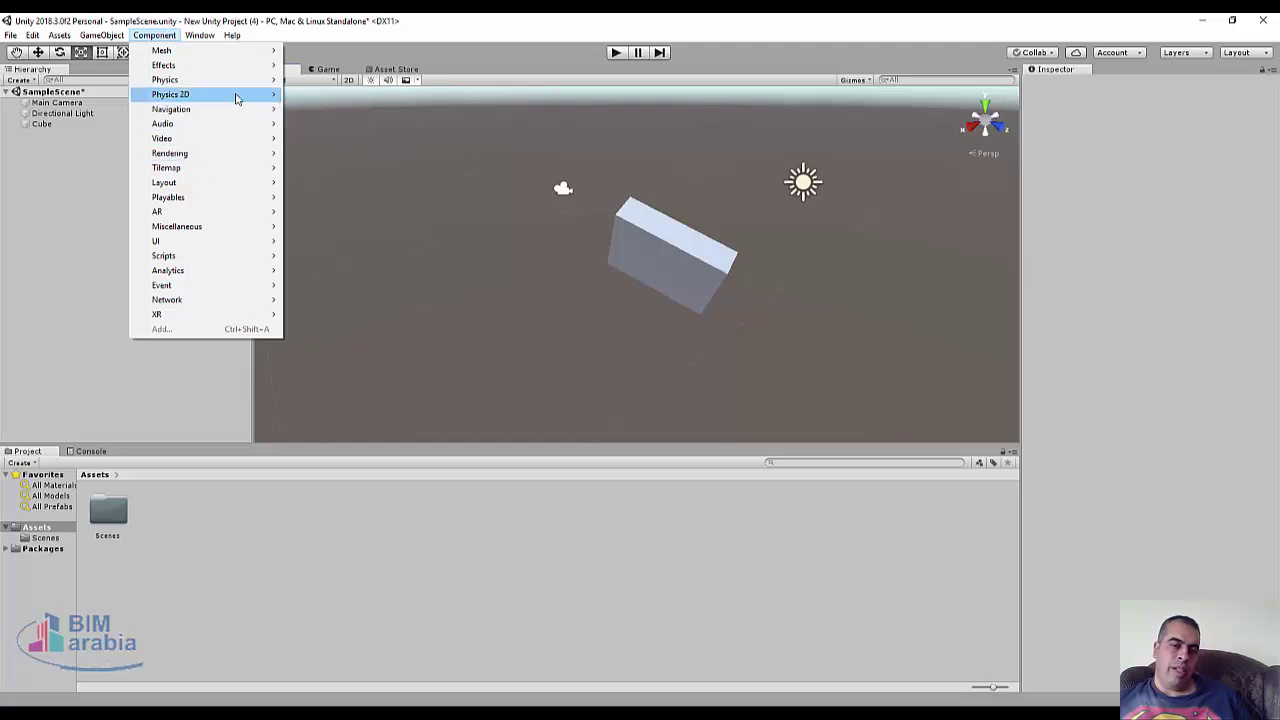
pyautogui.moveTo(237, 98)
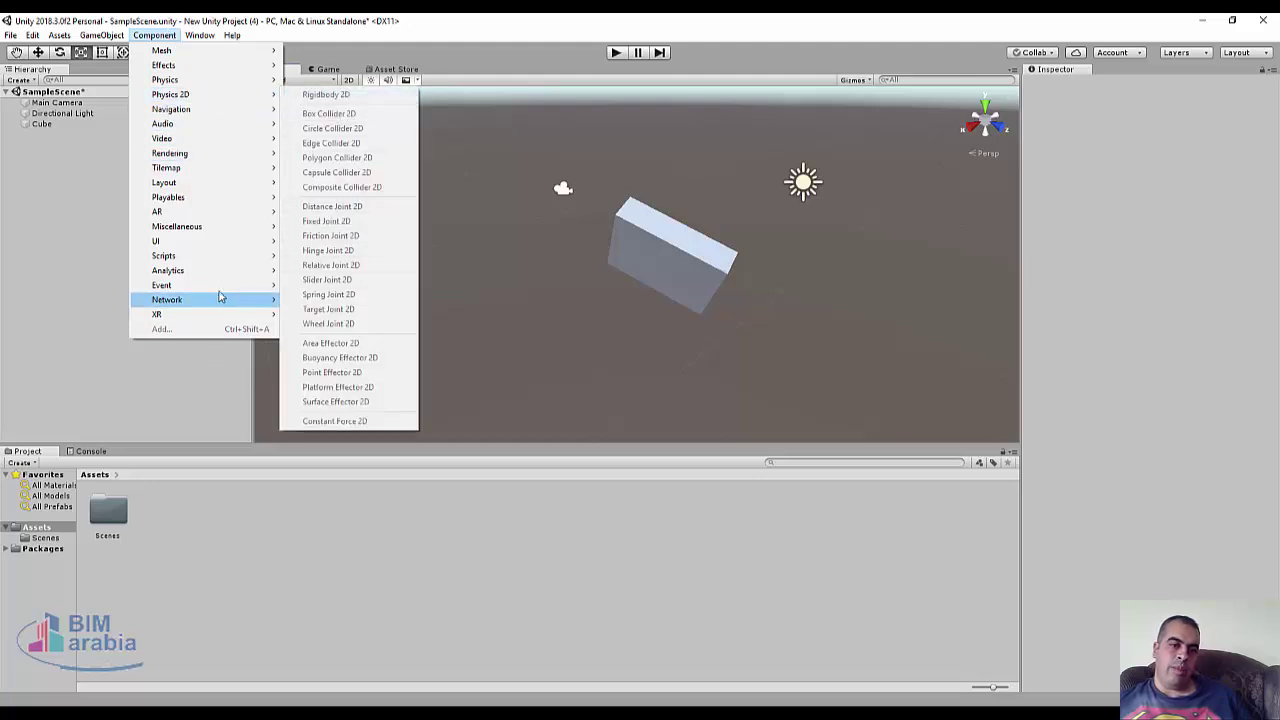
pyautogui.click(521, 75)
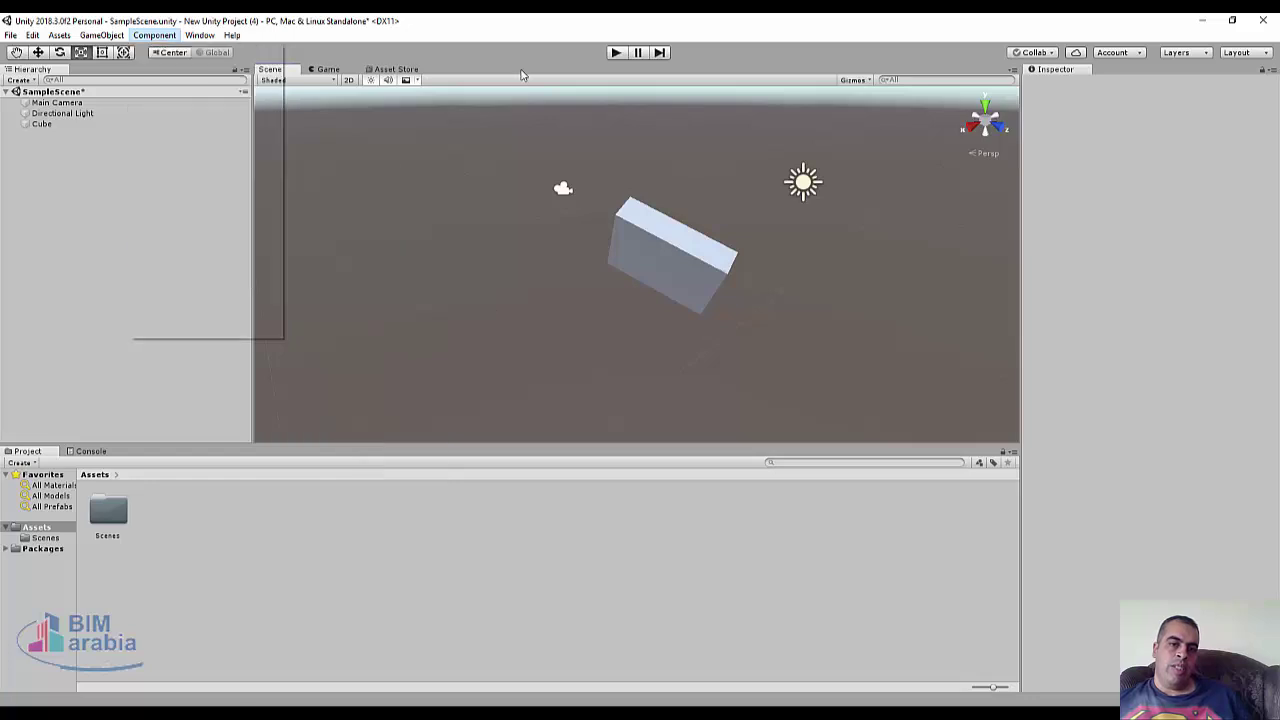
pyautogui.click(10, 35)
pyautogui.moveTo(32, 35)
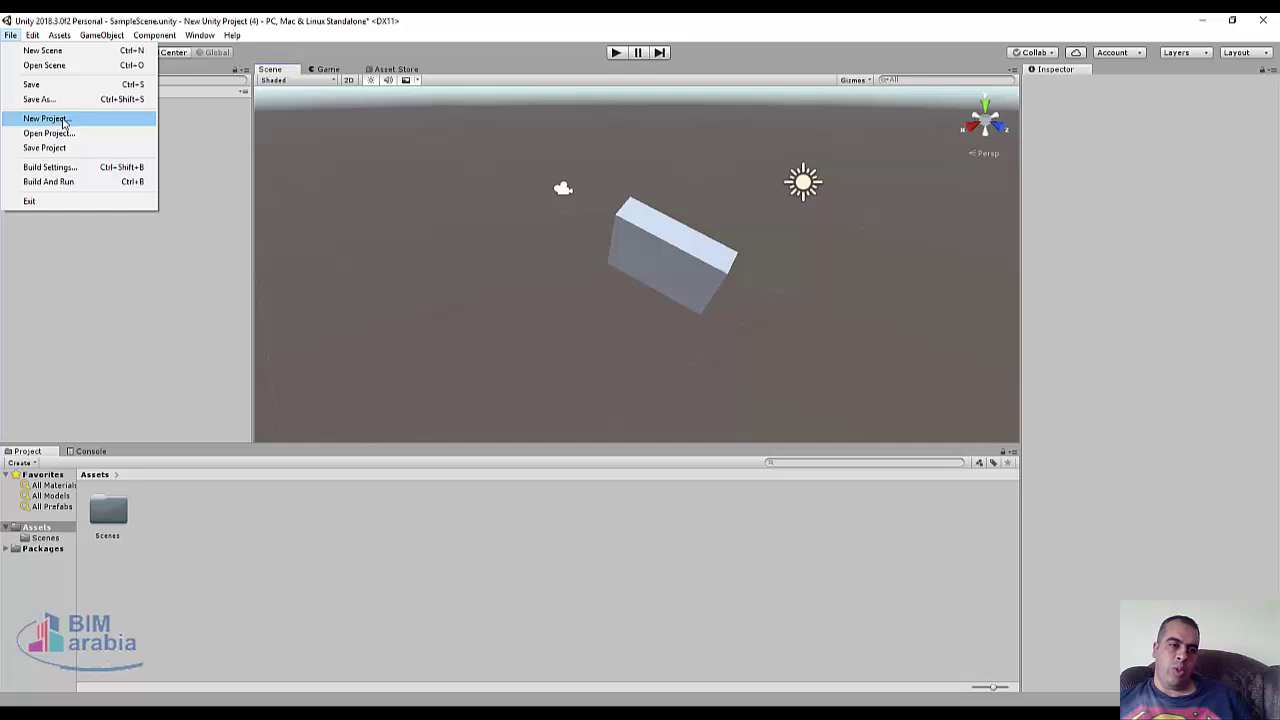
# Create a new project from the 3D template and discard the old scene's unsaved changes
pyautogui.click(46, 118)
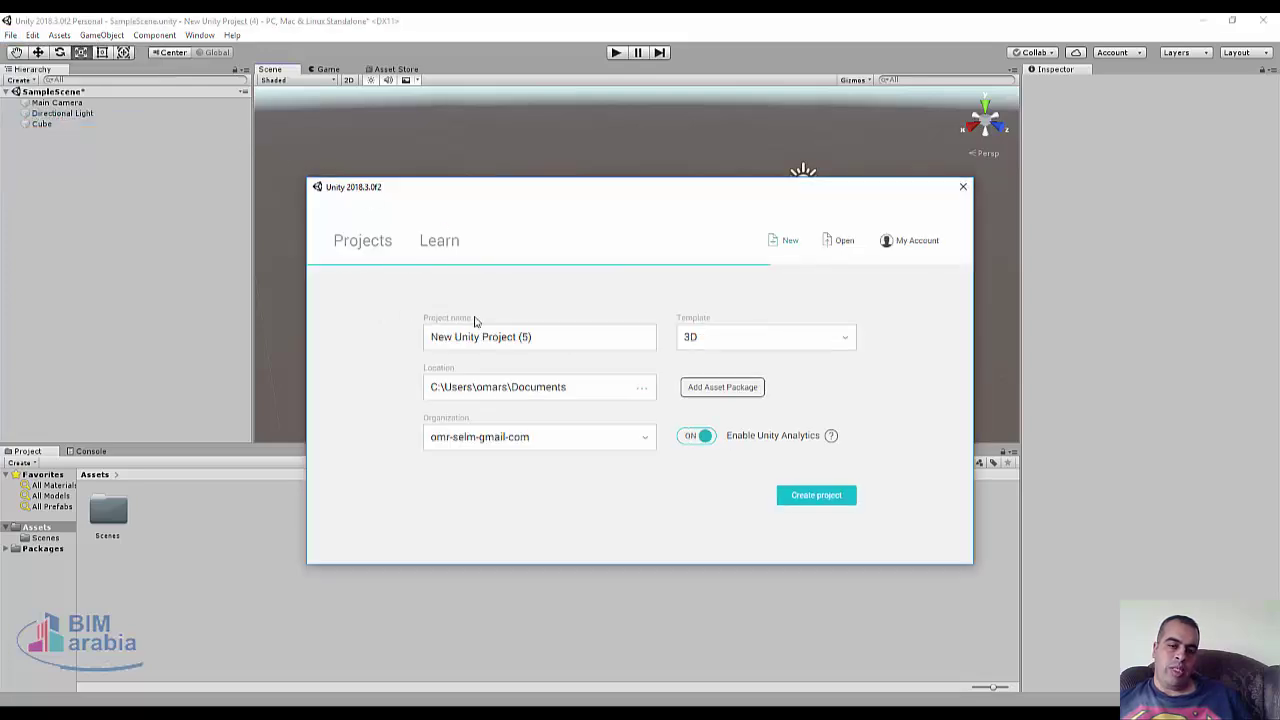
pyautogui.click(768, 345)
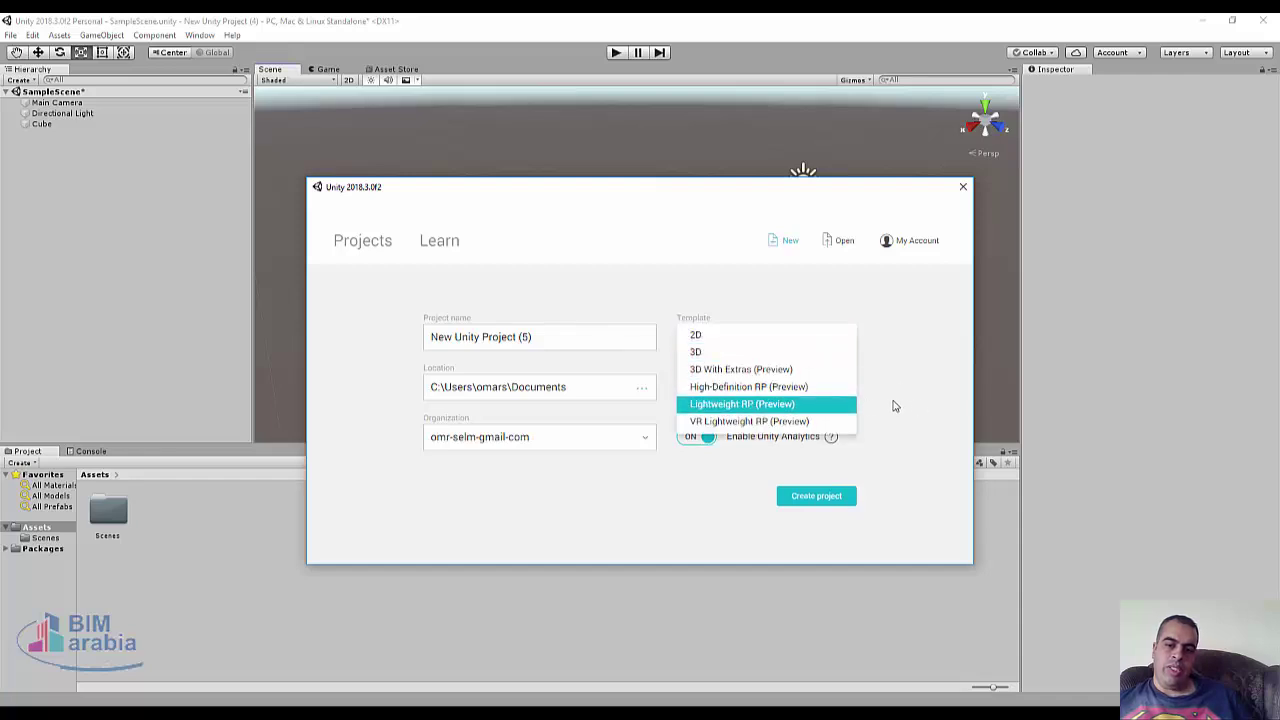
pyautogui.click(938, 369)
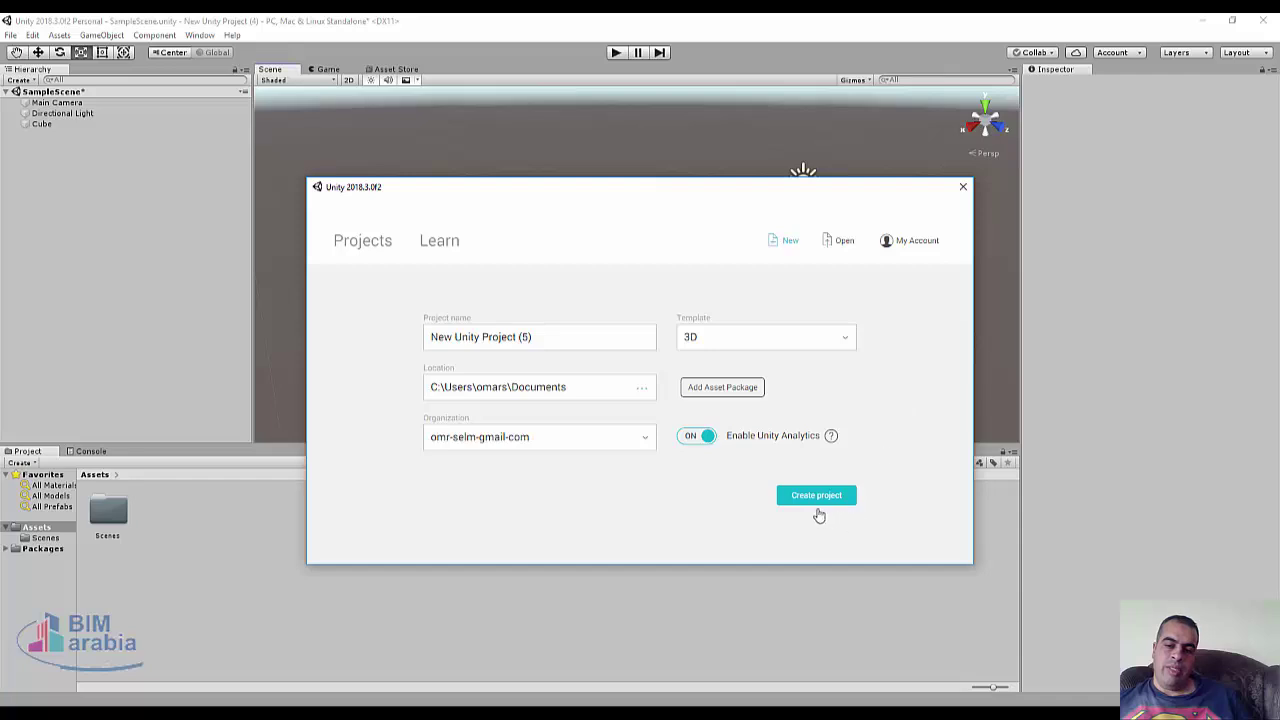
pyautogui.click(806, 496)
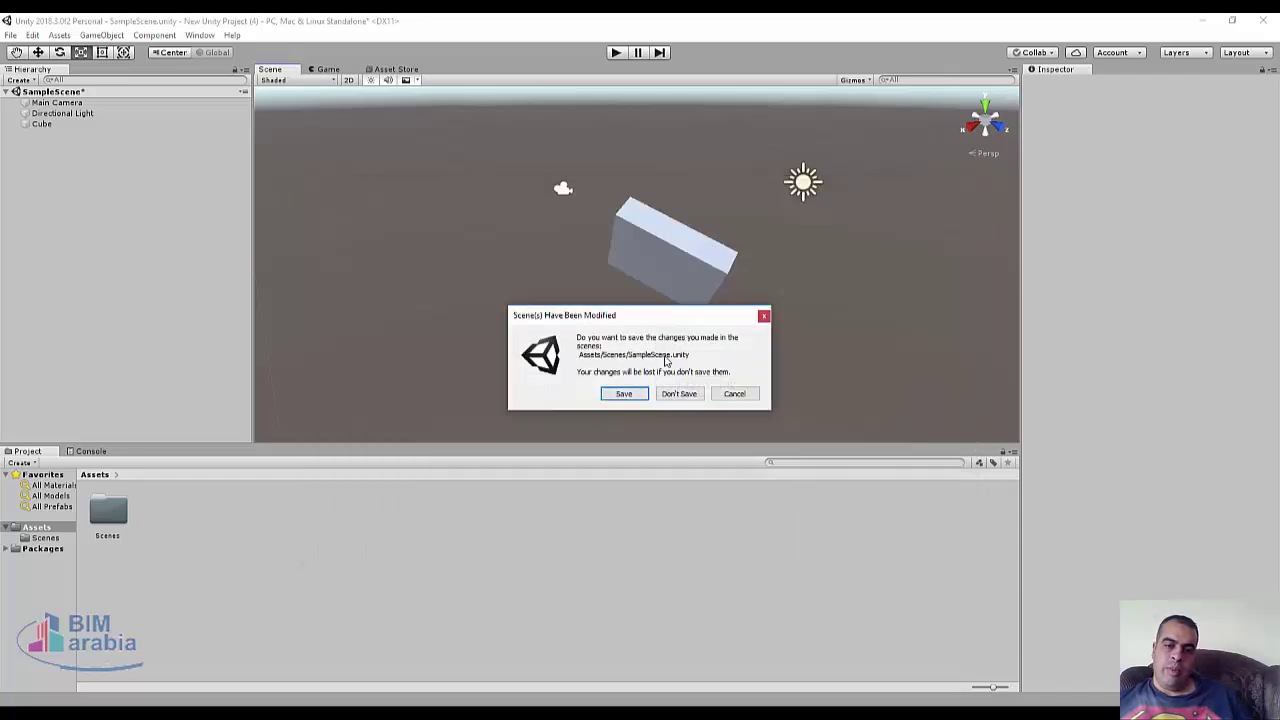
pyautogui.click(676, 395)
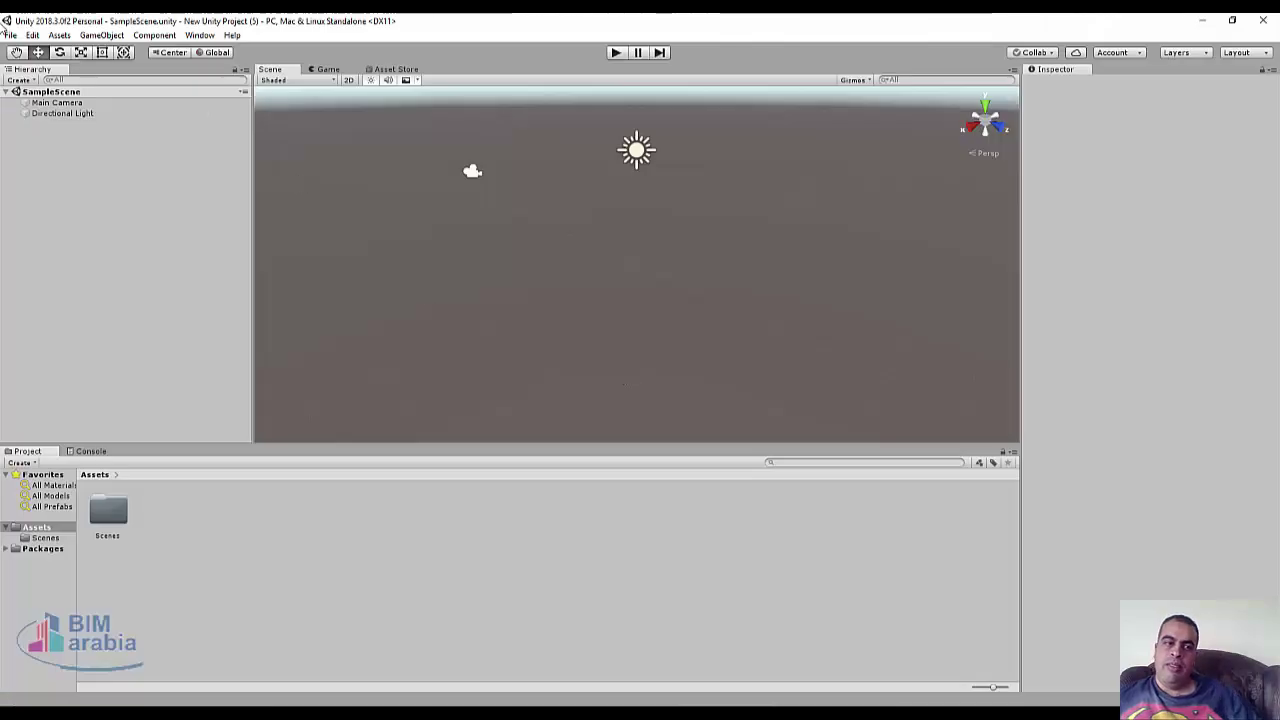
pyautogui.click(10, 35)
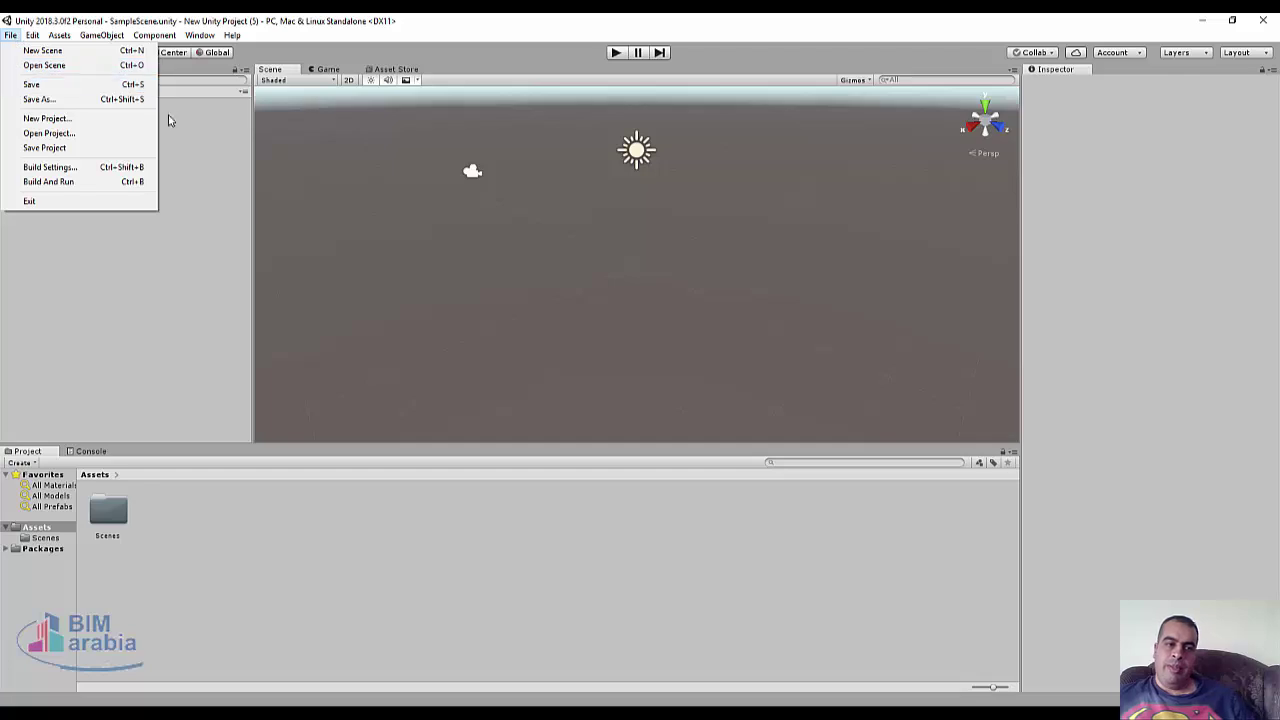
pyautogui.click(142, 169)
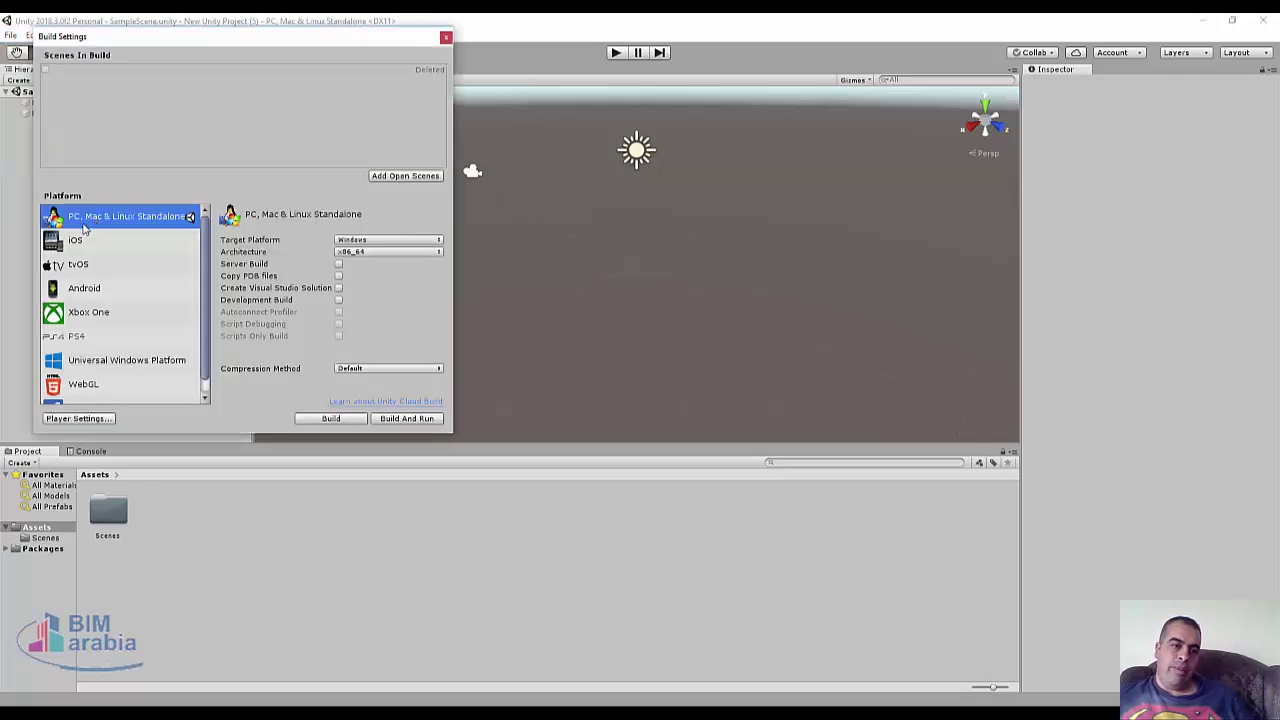
pyautogui.click(133, 249)
pyautogui.click(120, 266)
pyautogui.click(129, 290)
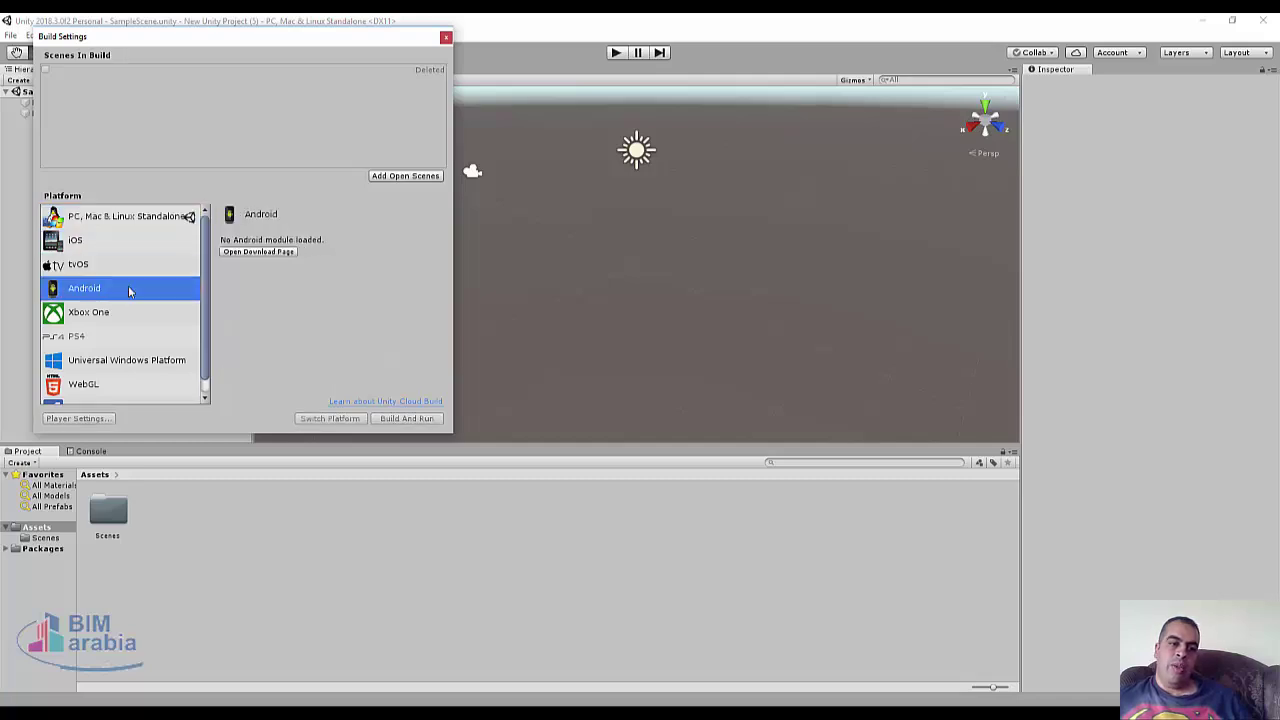
pyautogui.click(125, 318)
pyautogui.click(109, 346)
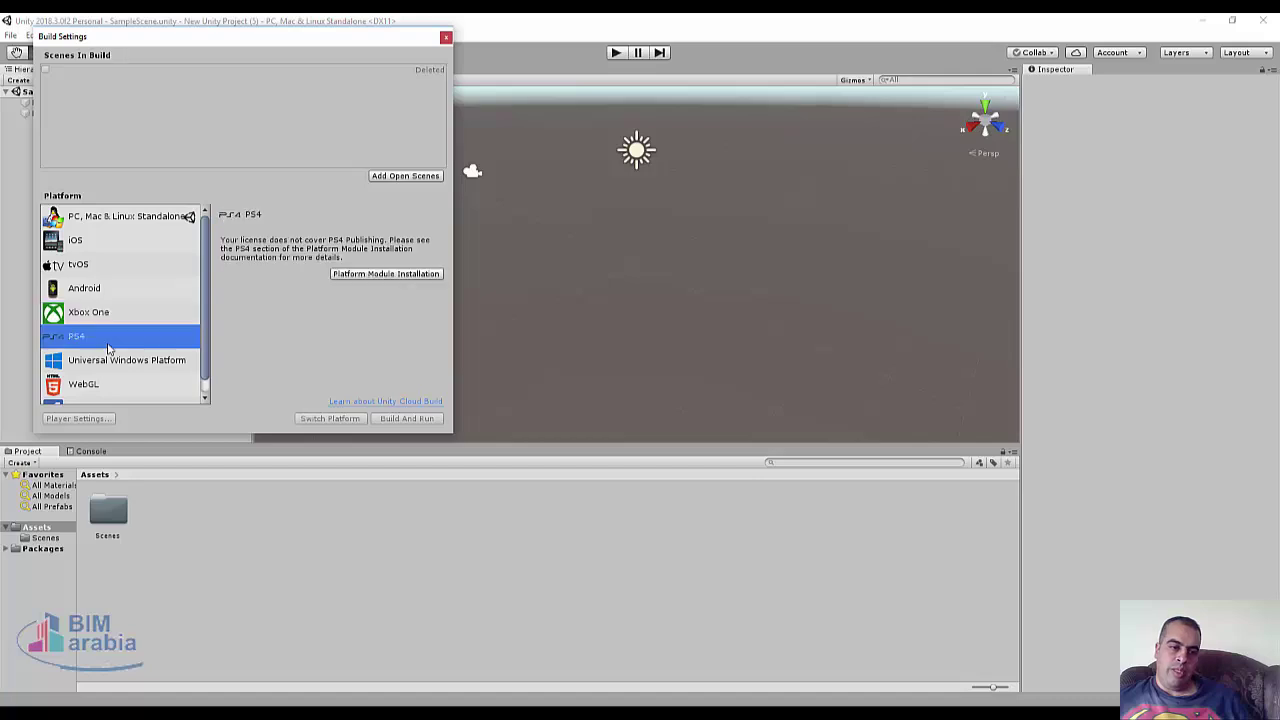
pyautogui.scroll(-1, 133, 383)
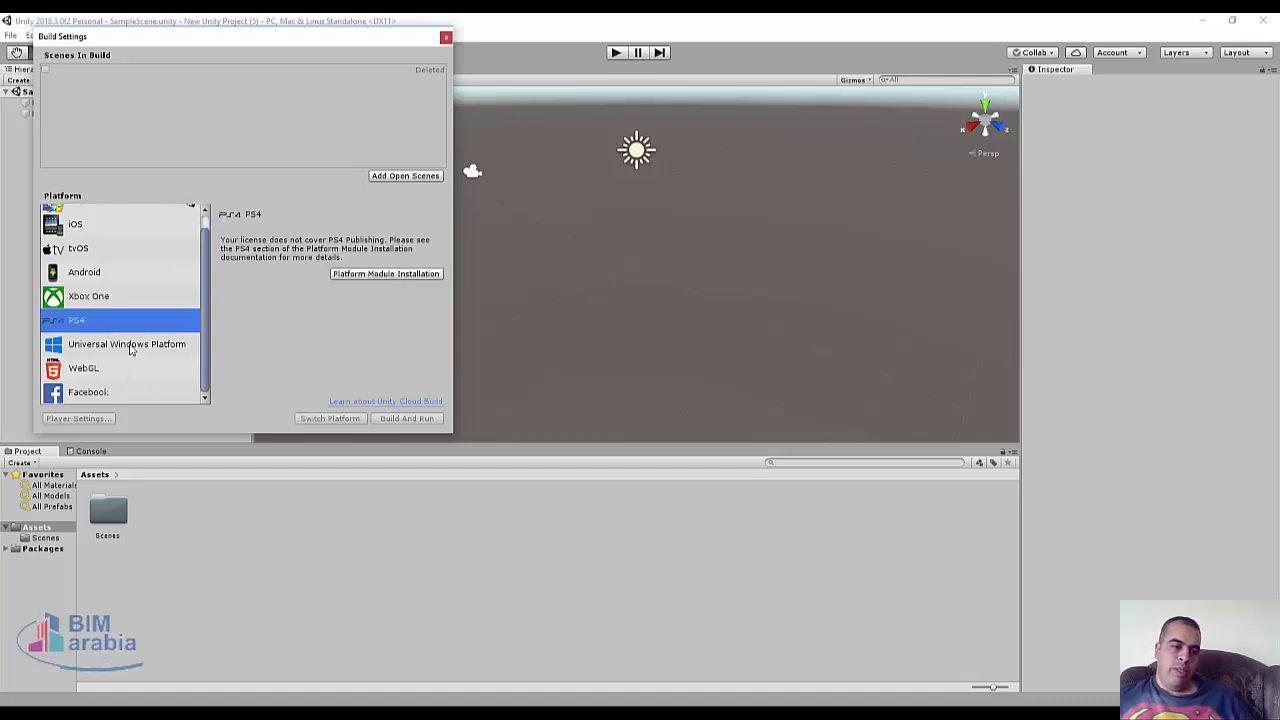
pyautogui.click(130, 349)
pyautogui.click(114, 371)
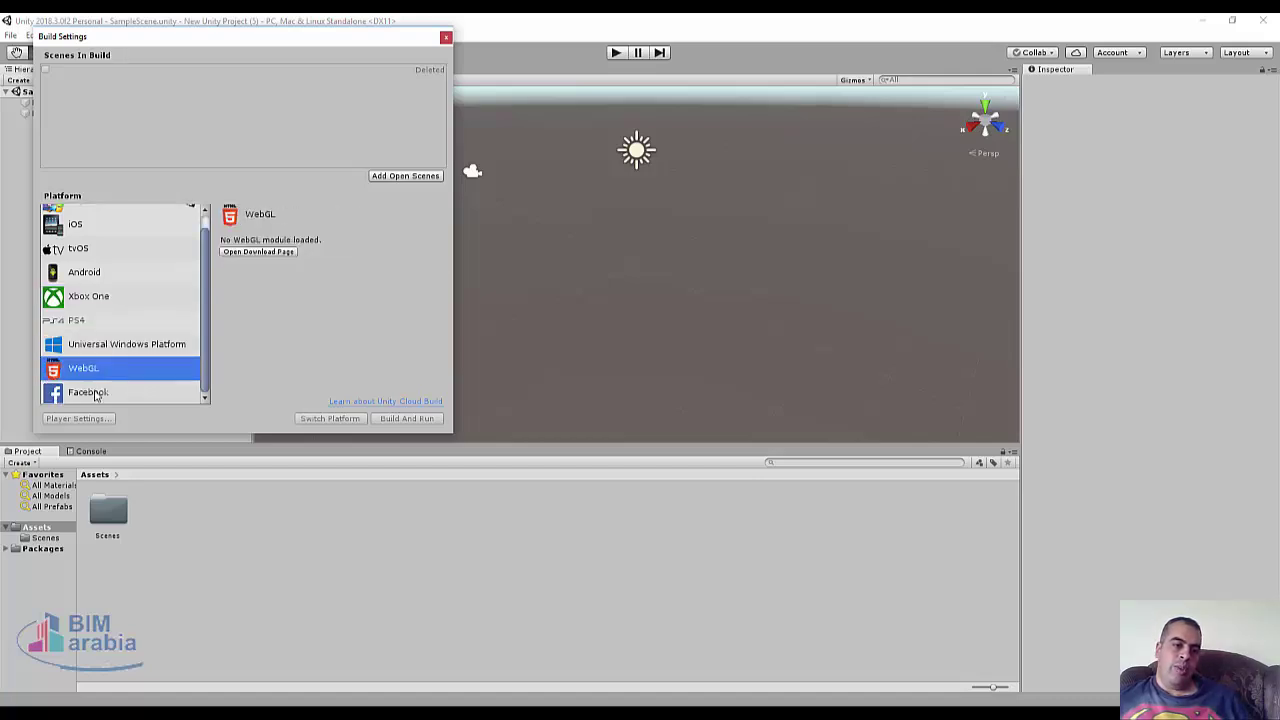
pyautogui.click(96, 394)
pyautogui.scroll(1, 104, 256)
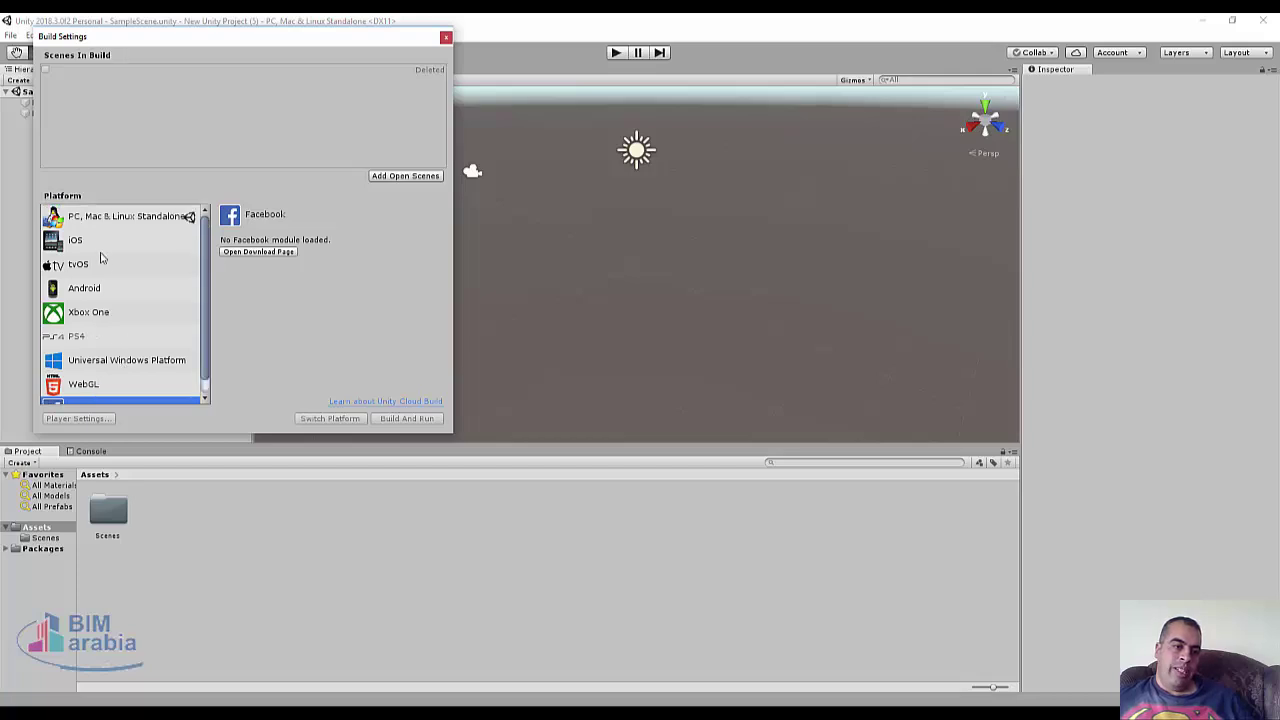
pyautogui.click(98, 226)
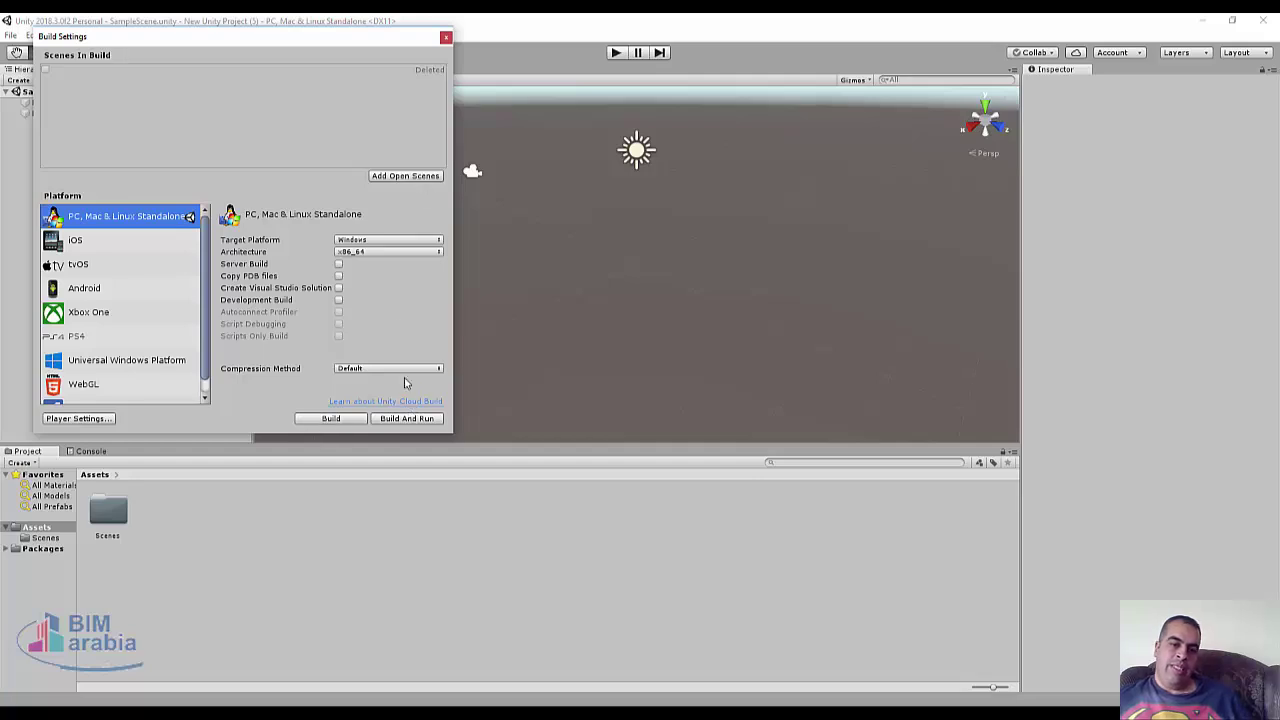
pyautogui.click(446, 37)
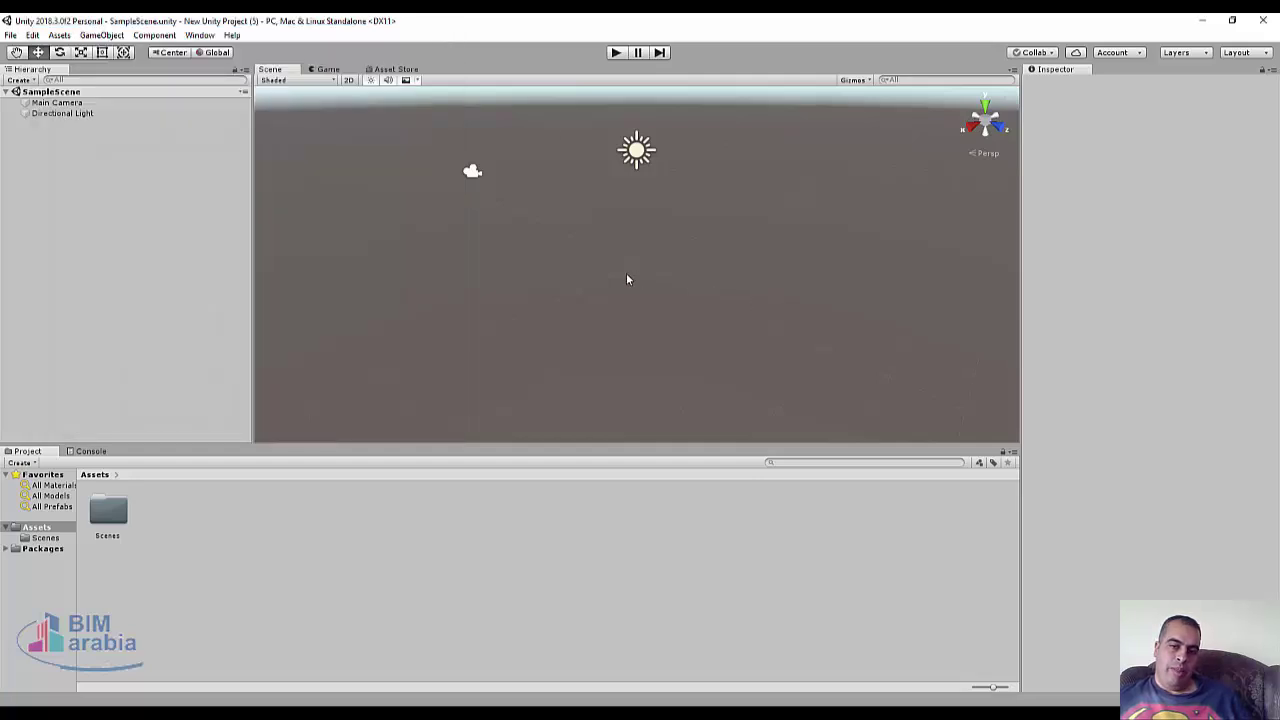
# Add a 3D cube from the Hierarchy menu and slide it along Z to -1.38
pyautogui.rightClick(55, 166)
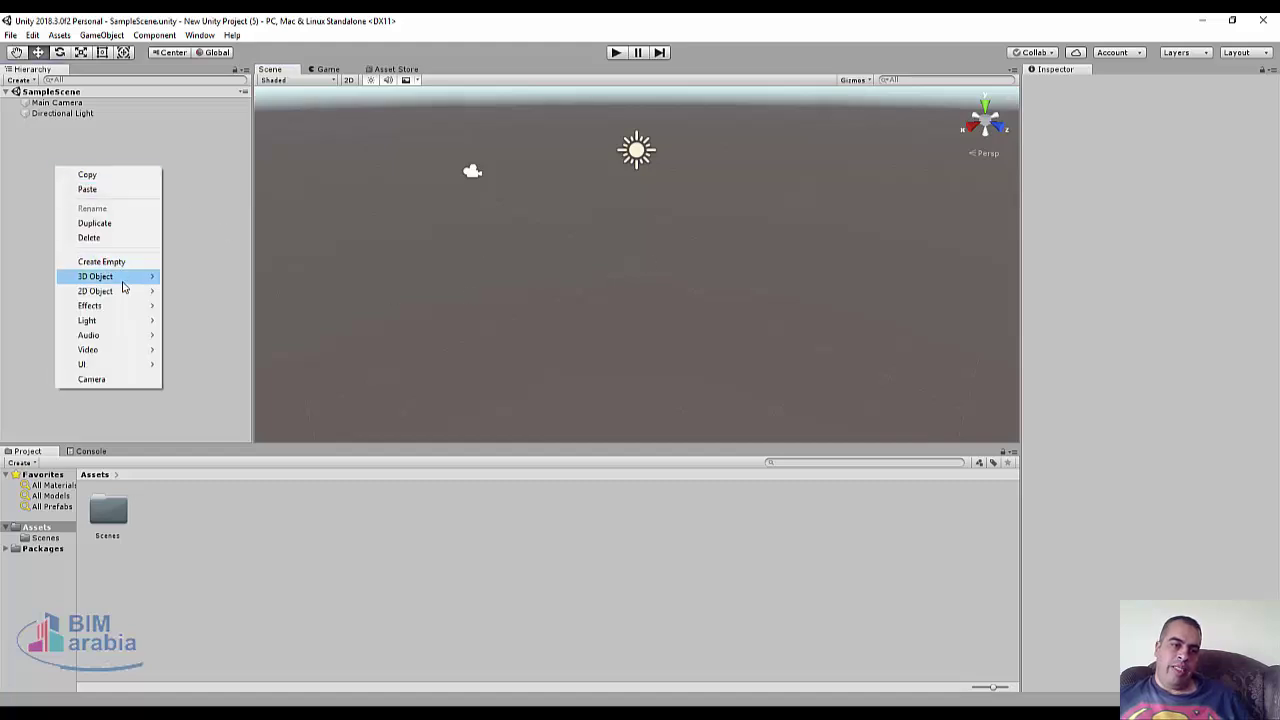
pyautogui.moveTo(123, 287)
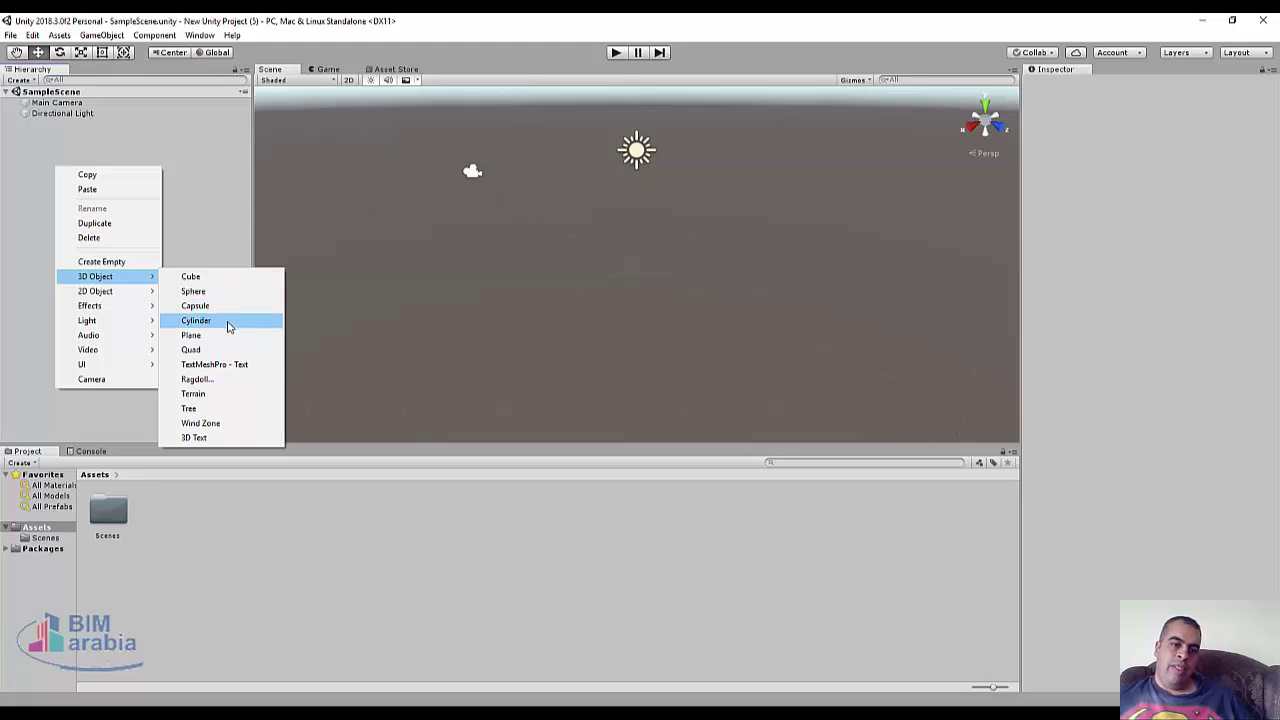
pyautogui.click(229, 276)
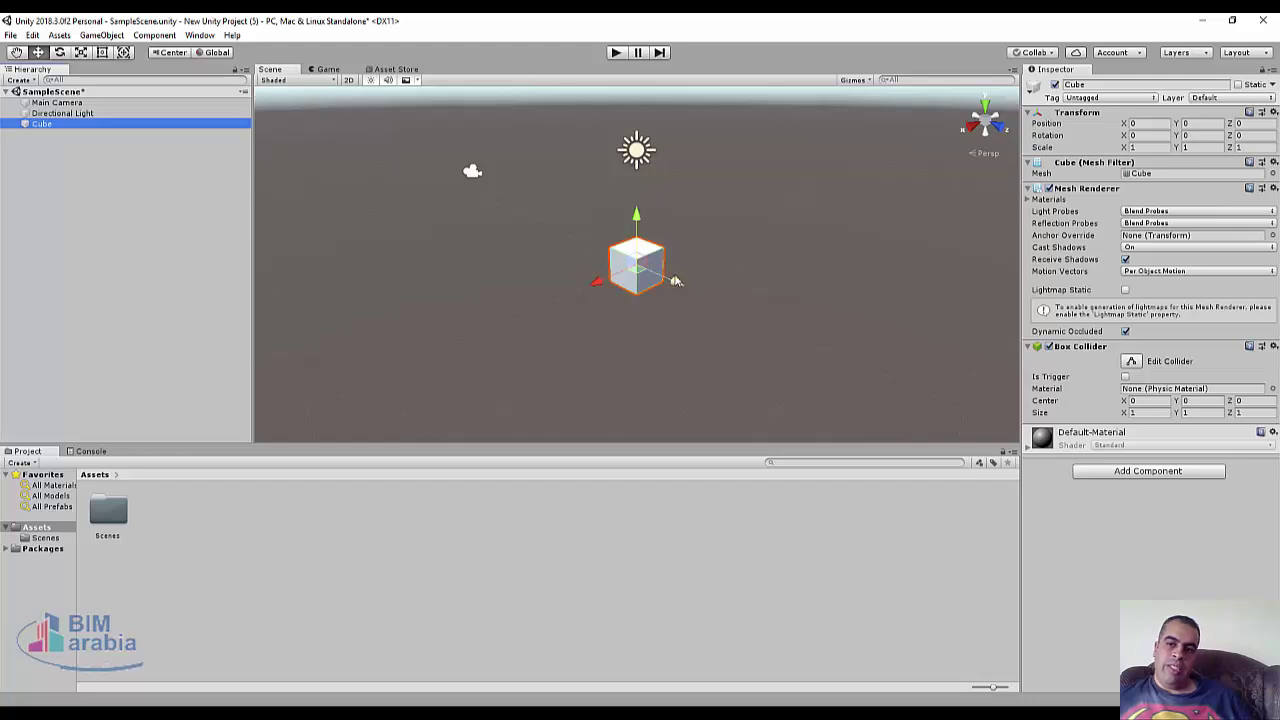
pyautogui.moveTo(687, 288); pyautogui.dragTo(651, 273)
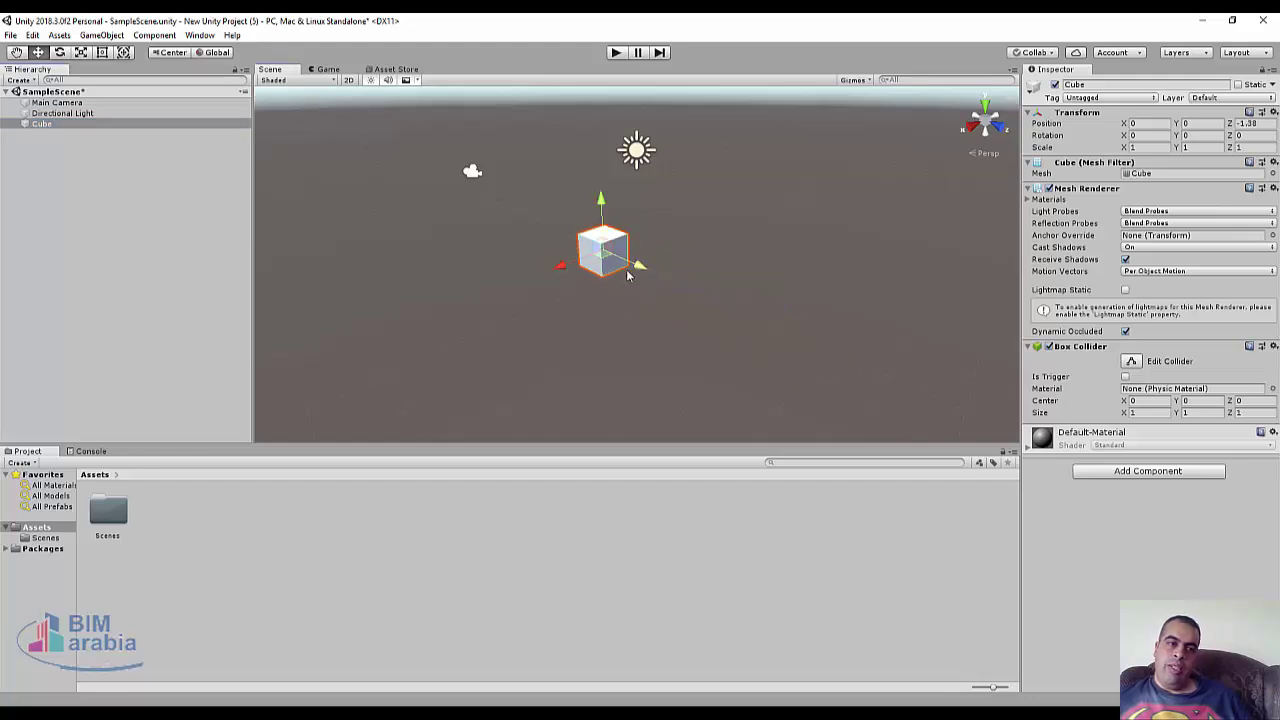
# Pan the Scene view to recentre the cube, then return to the Move tool and deselect it
pyautogui.click(16, 52)
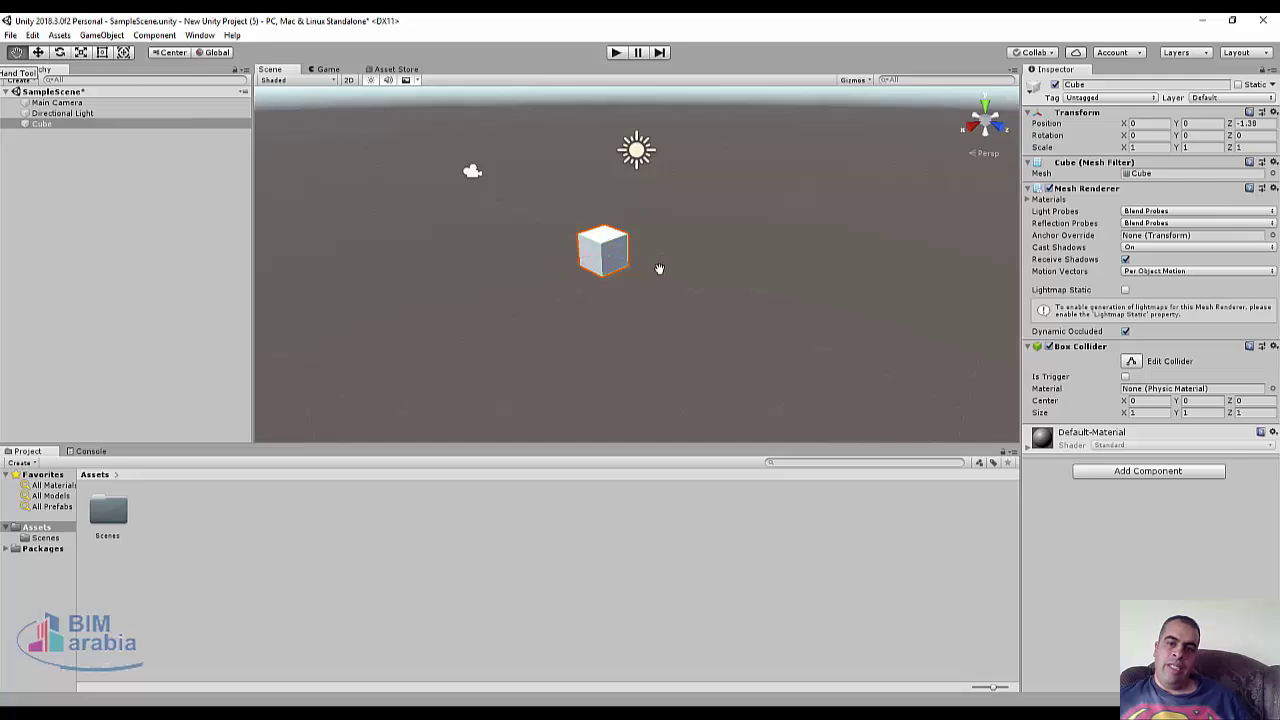
pyautogui.moveTo(660, 269)
pyautogui.mouseDown()
pyautogui.moveTo(563, 209)
pyautogui.moveTo(541, 272)
pyautogui.moveTo(640, 331)
pyautogui.moveTo(643, 389)
pyautogui.moveTo(709, 229)
pyautogui.moveTo(798, 280)
pyautogui.mouseUp()
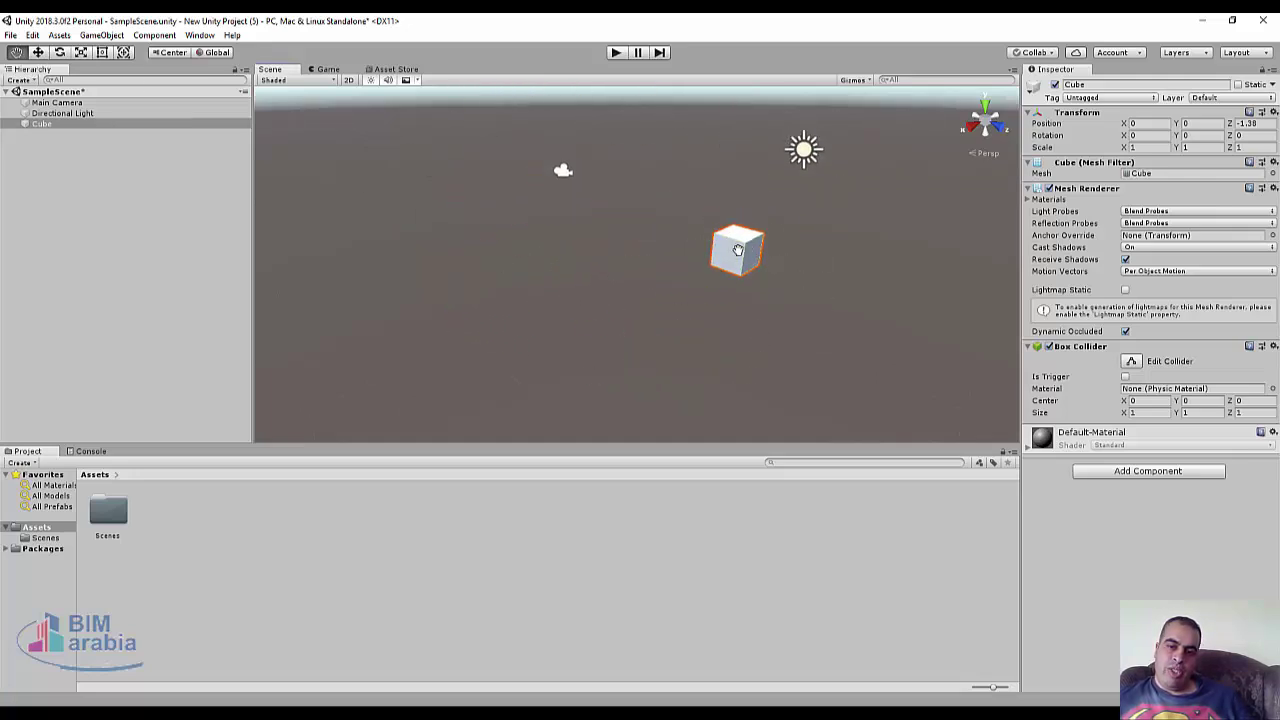
pyautogui.moveTo(737, 249); pyautogui.dragTo(652, 284)
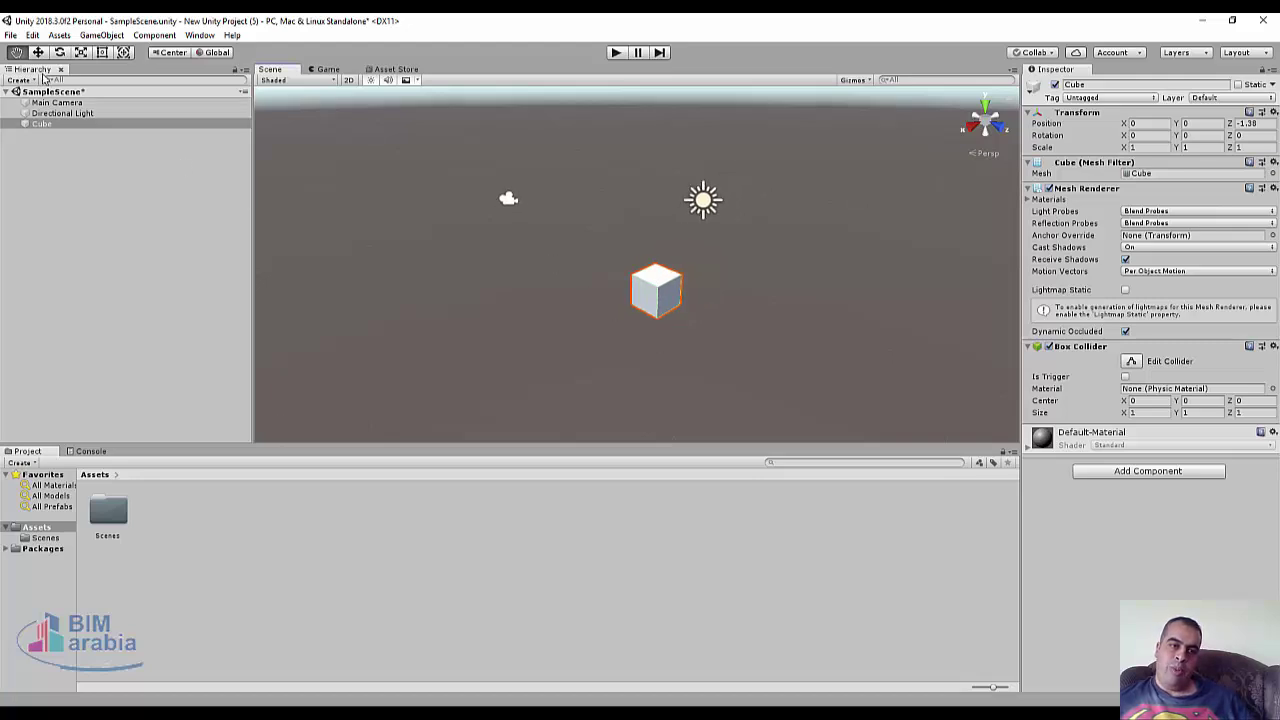
pyautogui.press('w')
pyautogui.click(720, 270)
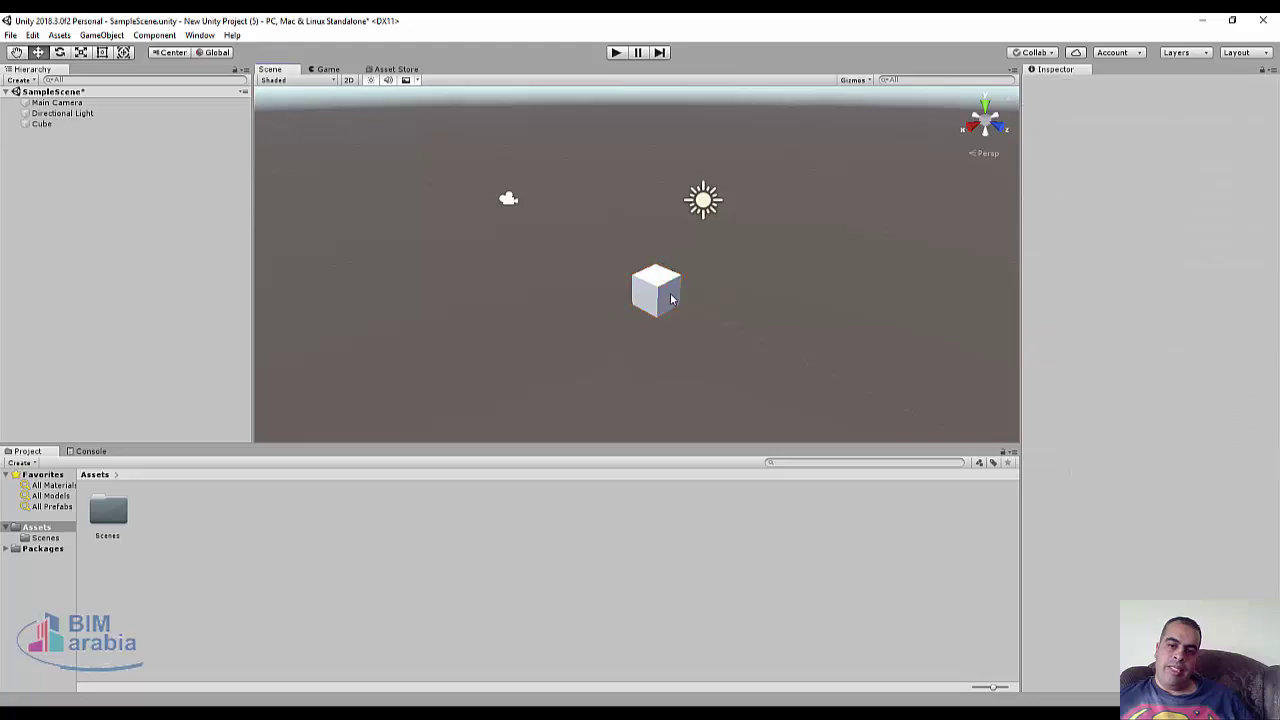
pyautogui.click(668, 298)
# Add a 3D plane and lower it beneath the cube to Y -1.43
pyautogui.rightClick(94, 178)
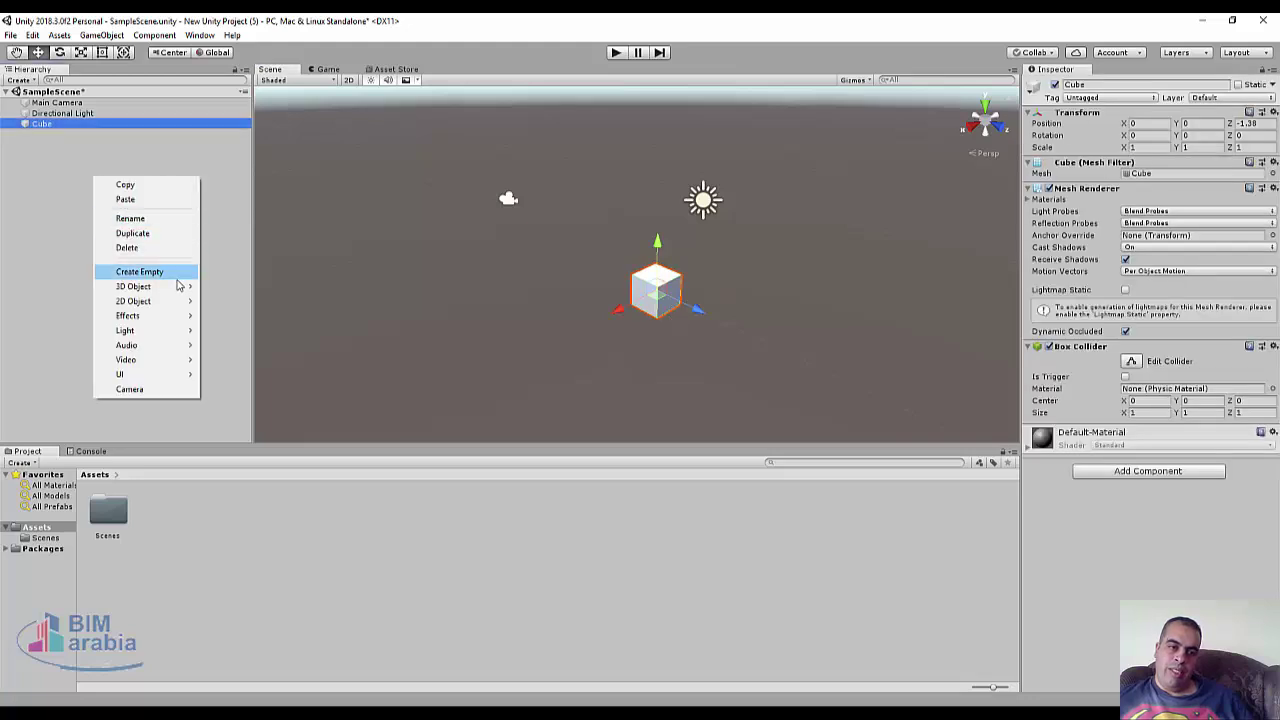
pyautogui.moveTo(180, 286)
pyautogui.click(249, 349)
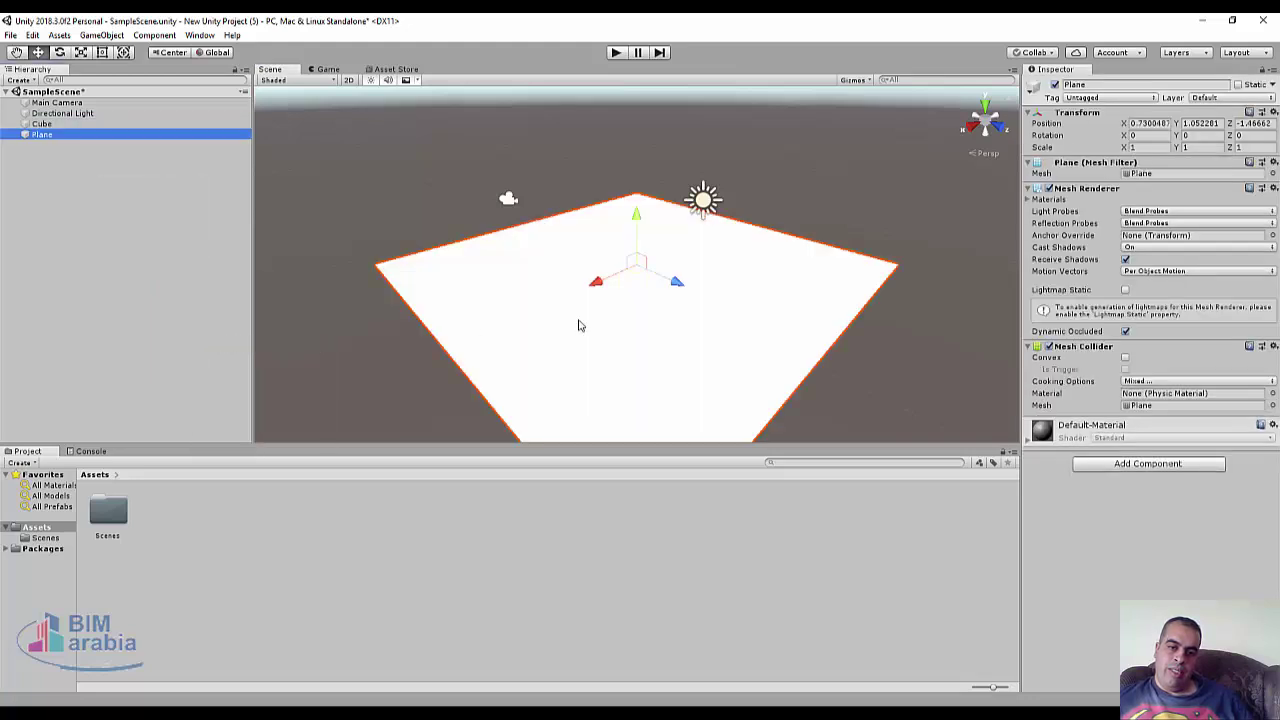
pyautogui.moveTo(635, 240); pyautogui.dragTo(656, 291)
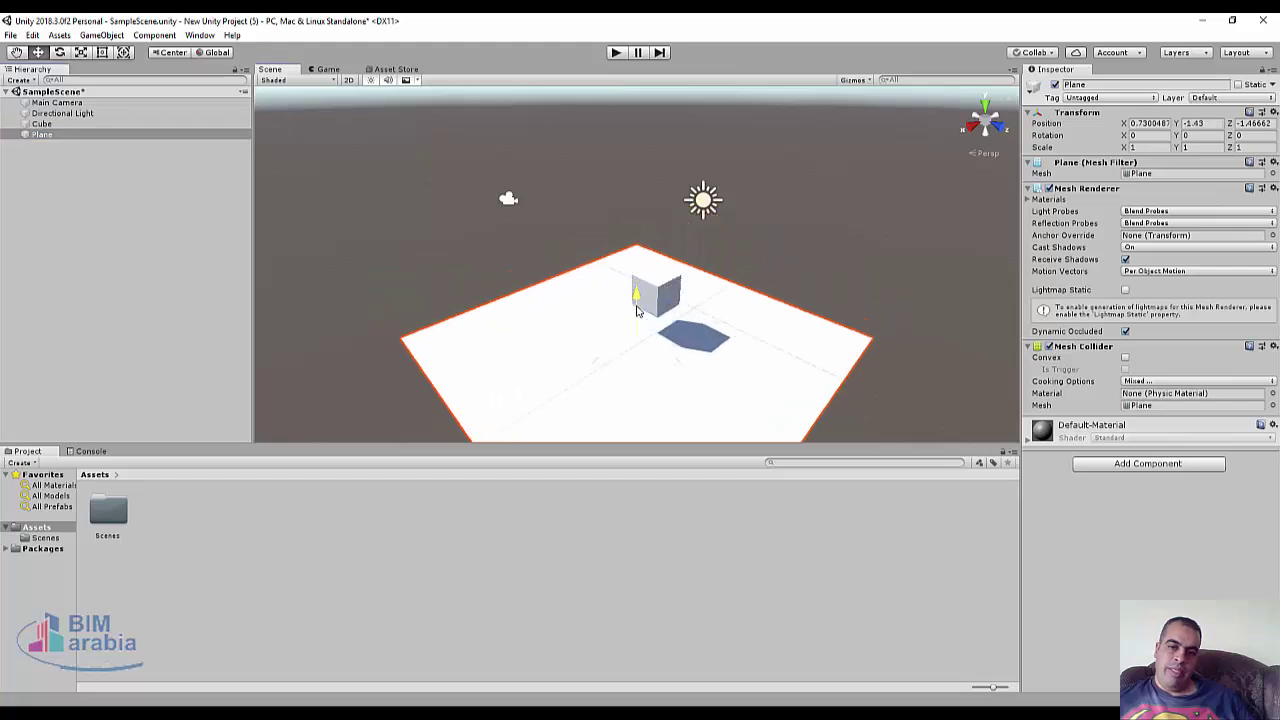
# Select the cube and slide it along Z to -2.82
pyautogui.click(656, 291)
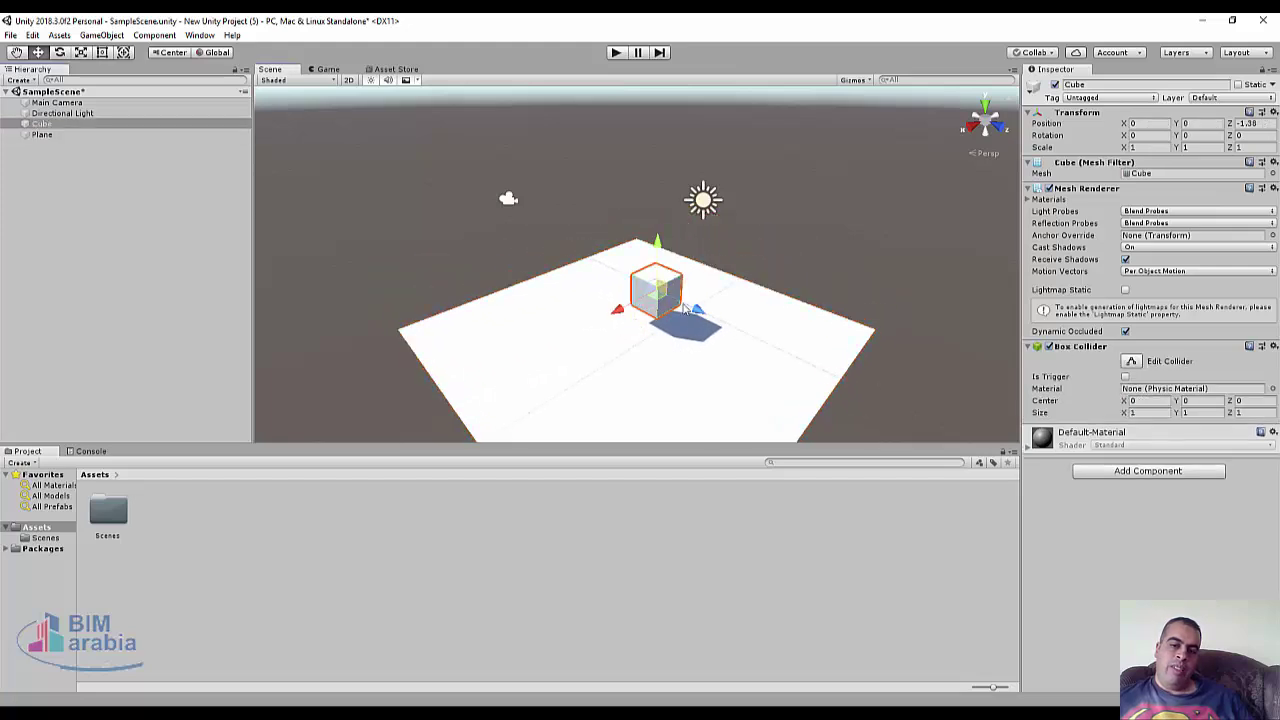
pyautogui.moveTo(694, 306)
pyautogui.mouseDown()
pyautogui.moveTo(726, 338)
pyautogui.moveTo(620, 280)
pyautogui.mouseUp()
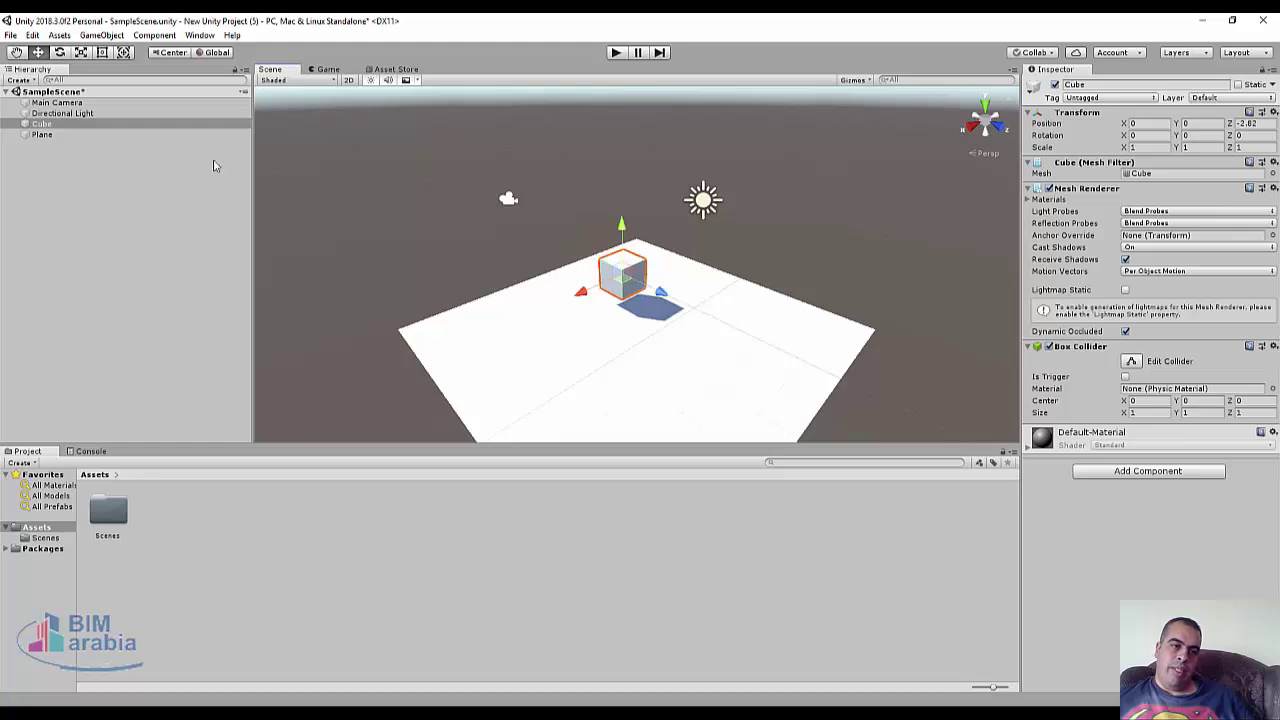
pyautogui.click(60, 53)
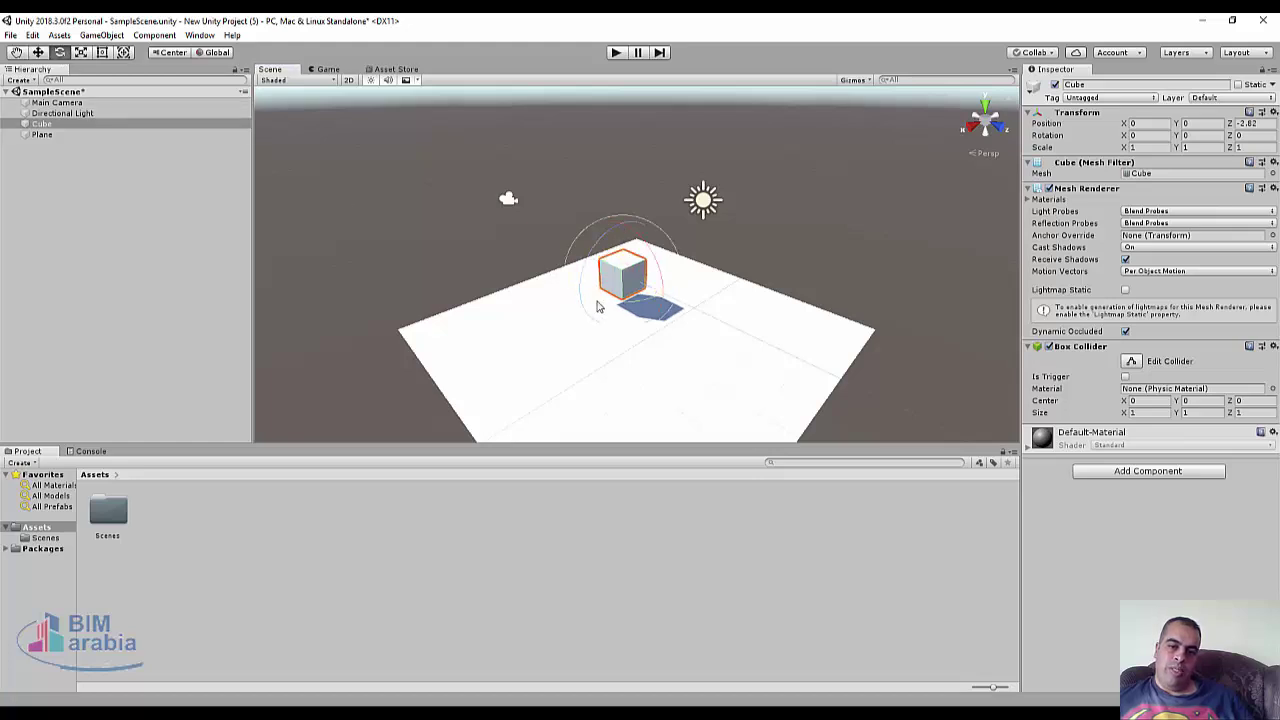
# Tilt the cube with the rotation rings to -31.077, -38.403, -23.374 degrees
pyautogui.moveTo(582, 288)
pyautogui.mouseDown()
pyautogui.moveTo(633, 272)
pyautogui.moveTo(603, 215)
pyautogui.mouseUp()
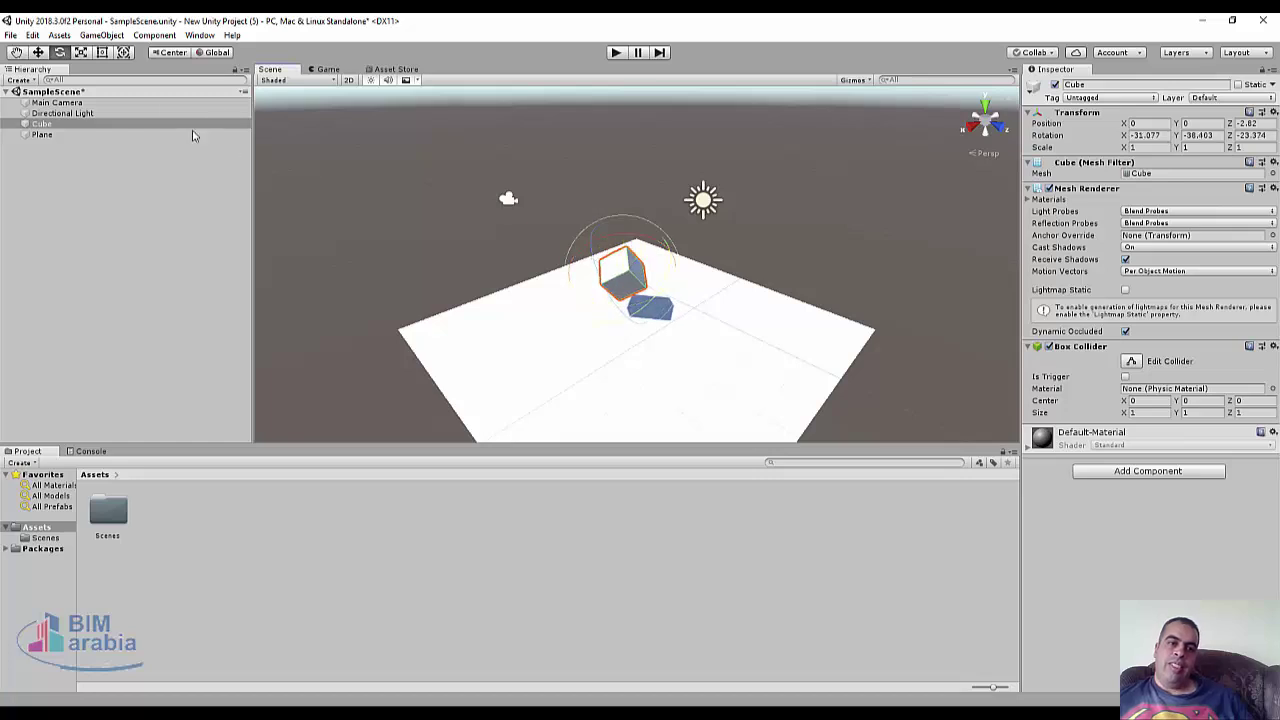
pyautogui.click(38, 52)
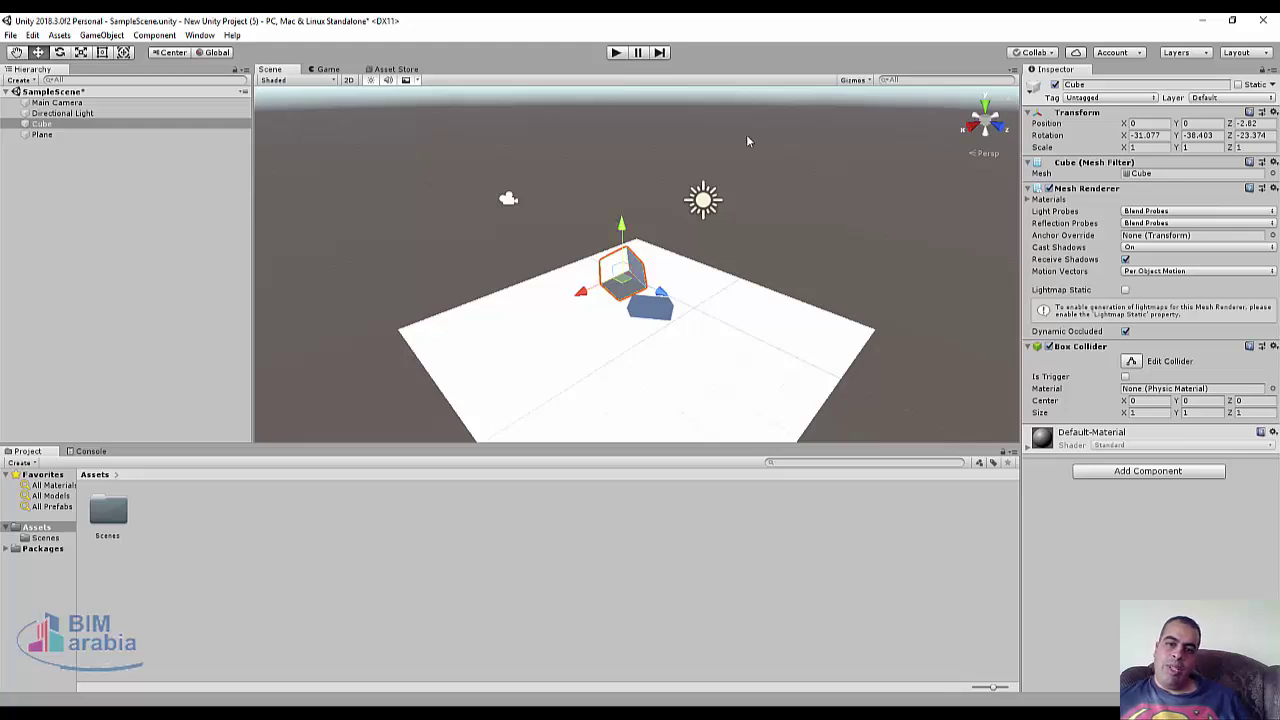
# Set the handles to Local orientation and move the cube to position 1.28, 1.96, 0.61
pyautogui.click(225, 54)
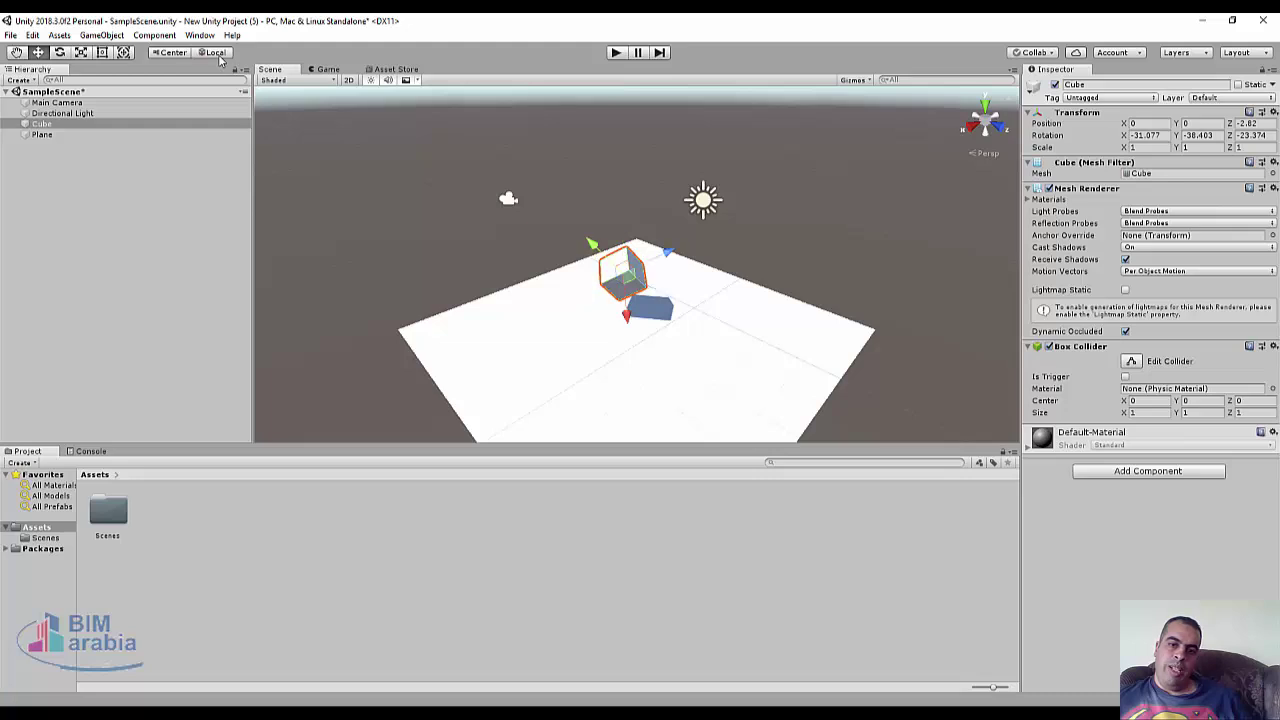
pyautogui.click(215, 55)
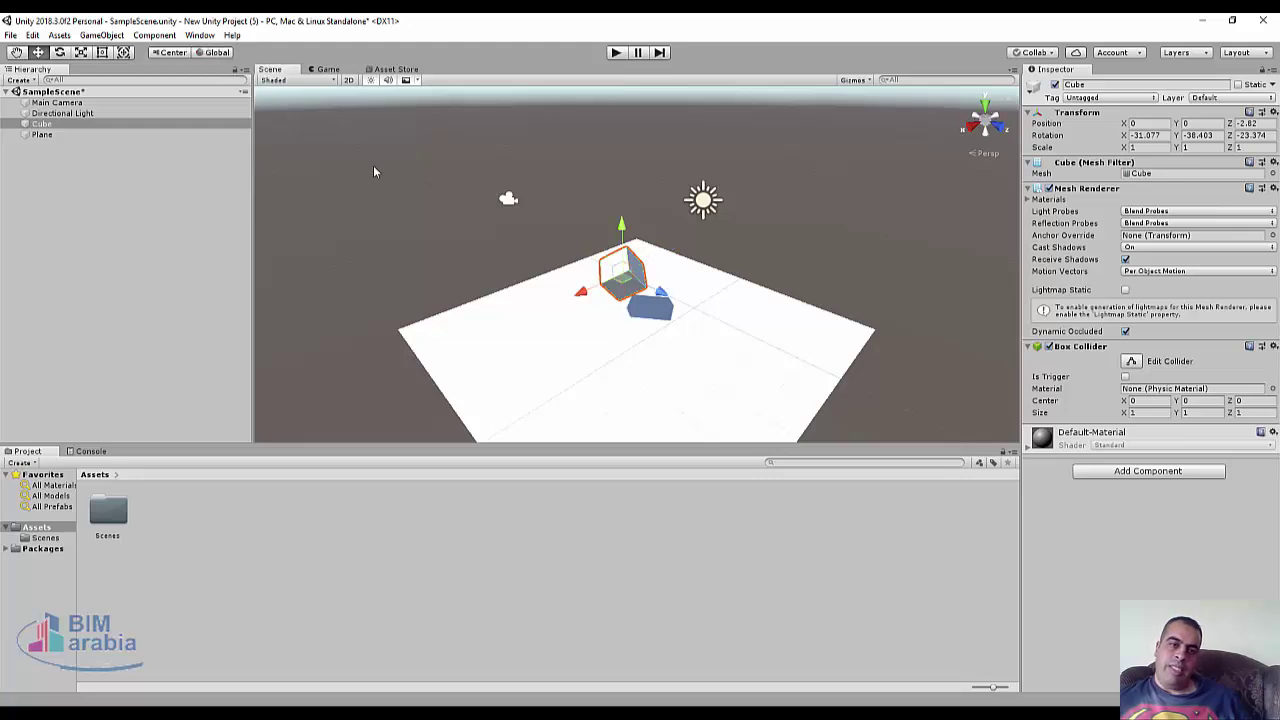
pyautogui.click(207, 55)
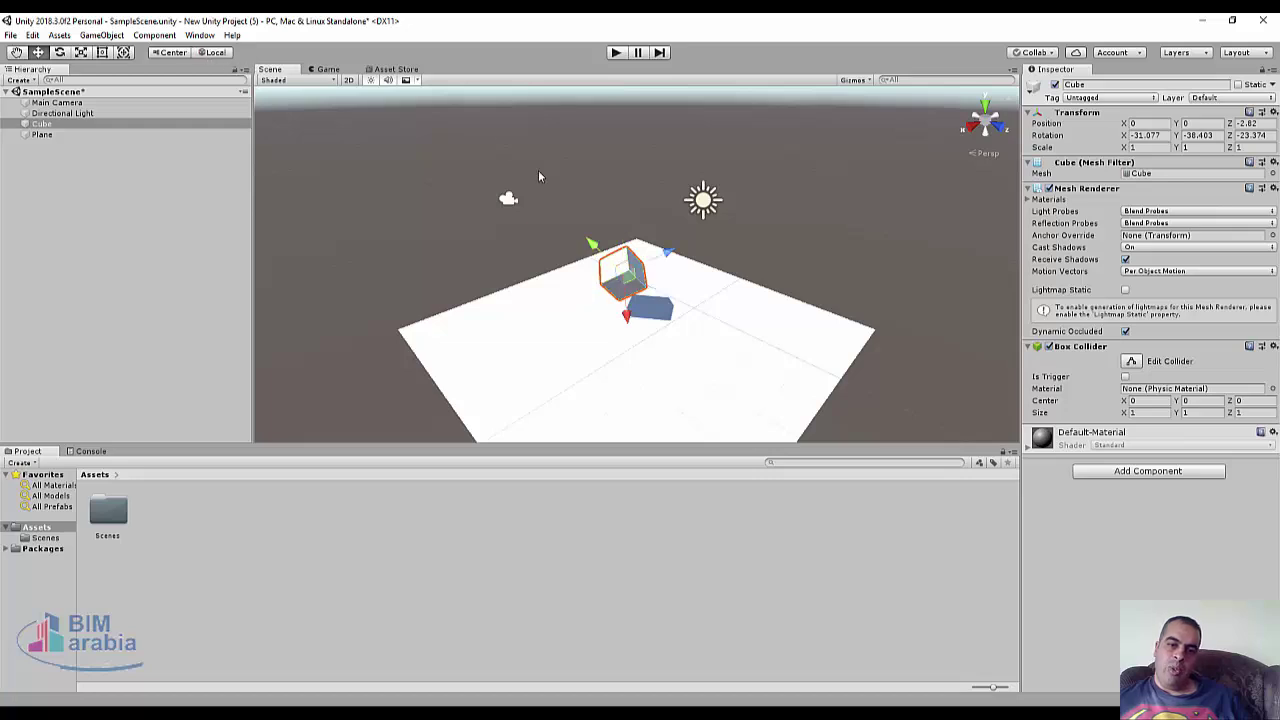
pyautogui.moveTo(612, 268)
pyautogui.mouseDown()
pyautogui.moveTo(548, 237)
pyautogui.moveTo(620, 314)
pyautogui.mouseUp()
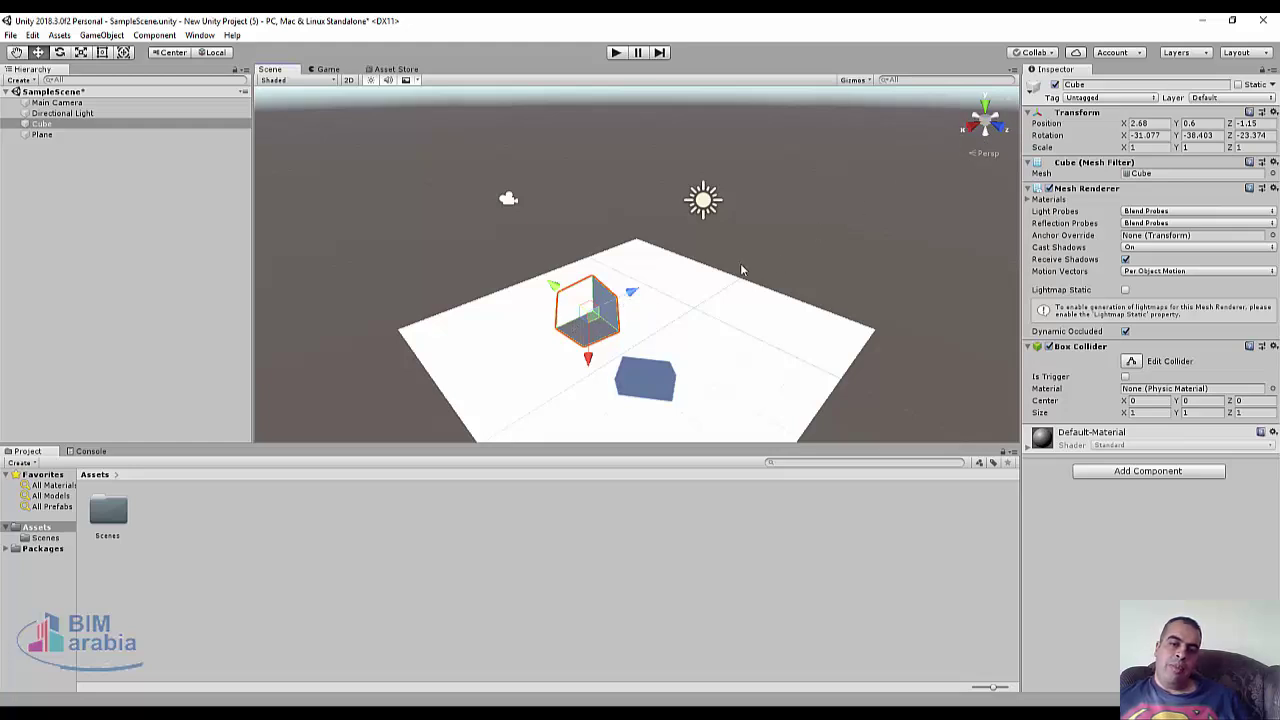
pyautogui.moveTo(590, 313); pyautogui.dragTo(733, 277)
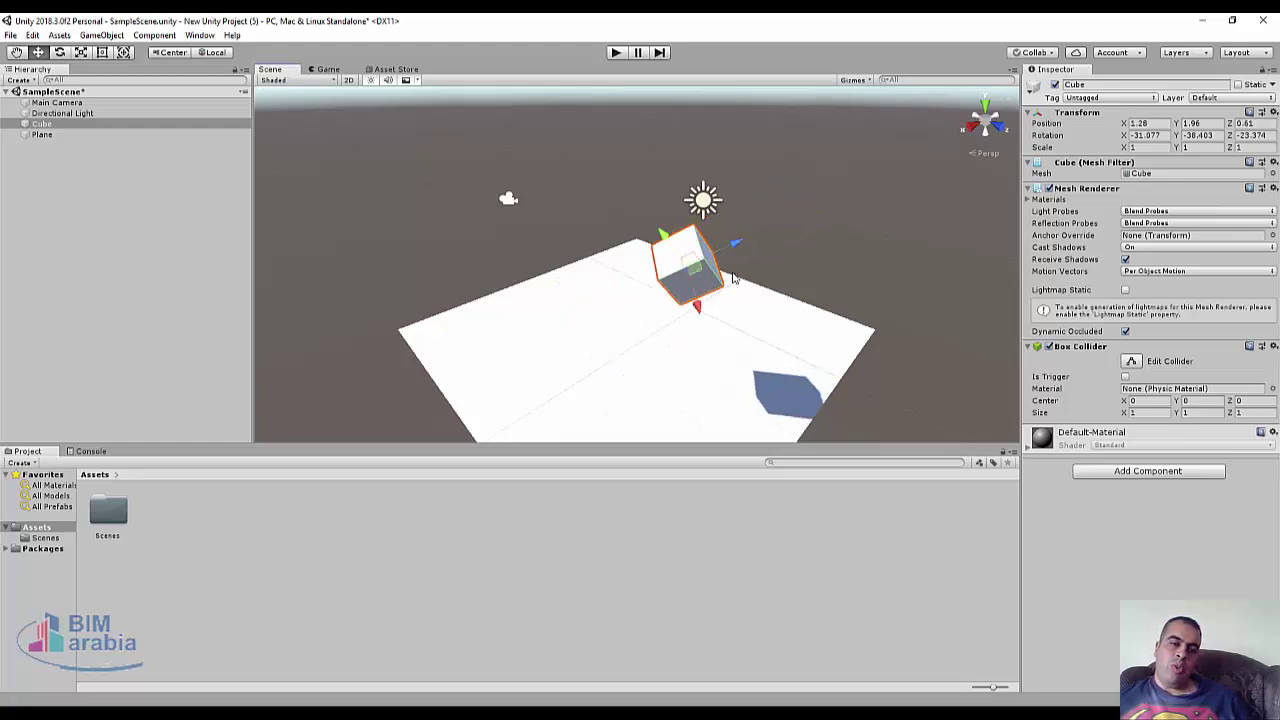
# Scale the cube to 0.95099, 0.95099, 1.581116, stretching it along Z, then deselect it
pyautogui.click(80, 53)
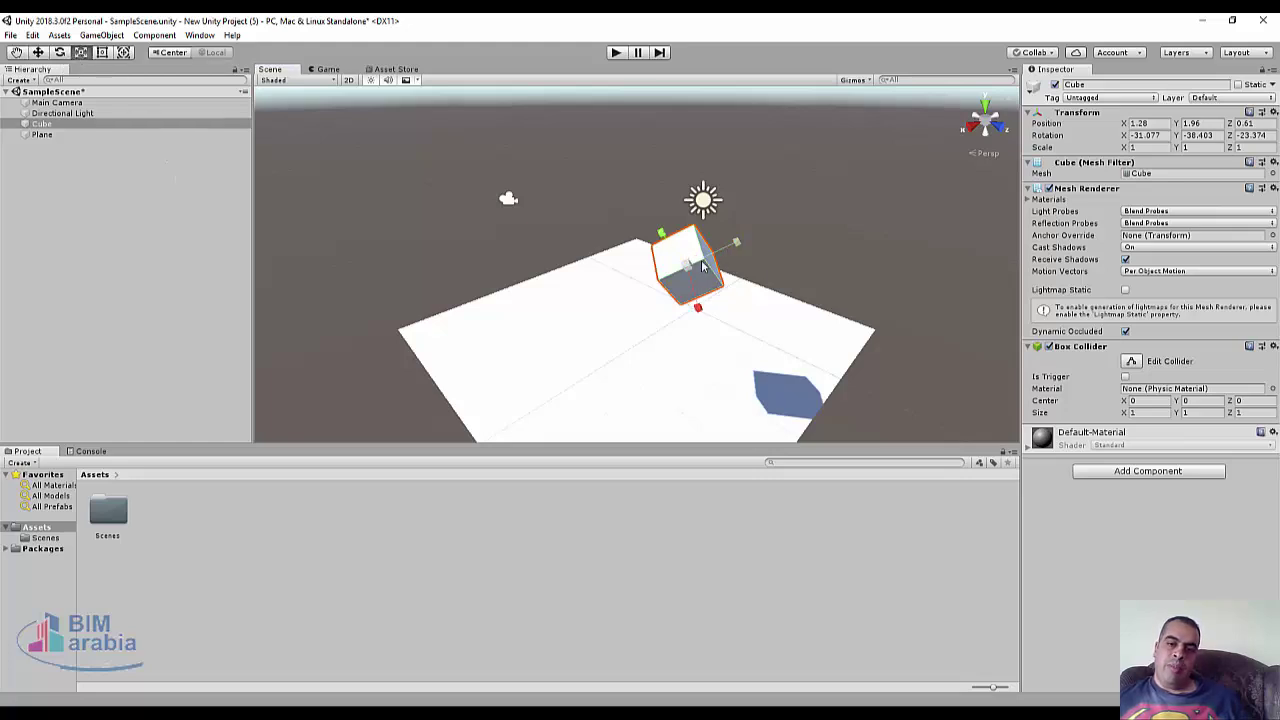
pyautogui.moveTo(690, 266)
pyautogui.mouseDown()
pyautogui.moveTo(823, 256)
pyautogui.moveTo(746, 230)
pyautogui.mouseUp()
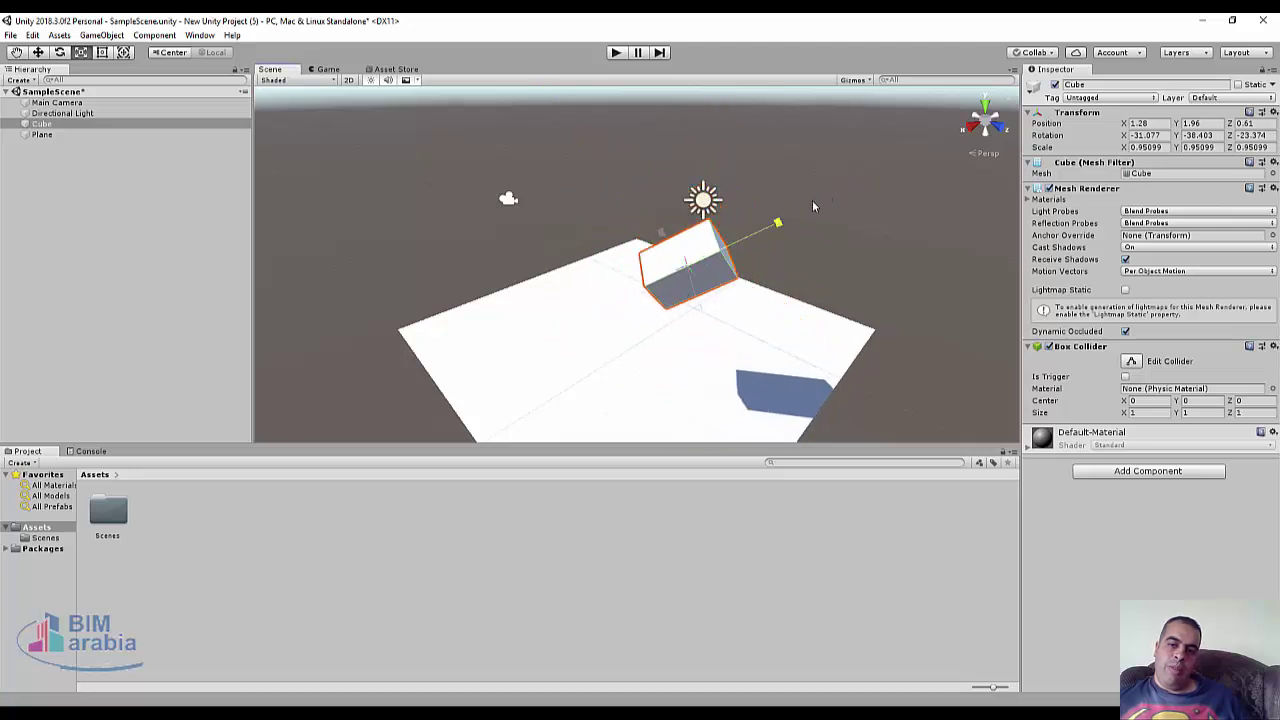
pyautogui.moveTo(812, 206); pyautogui.dragTo(790, 212)
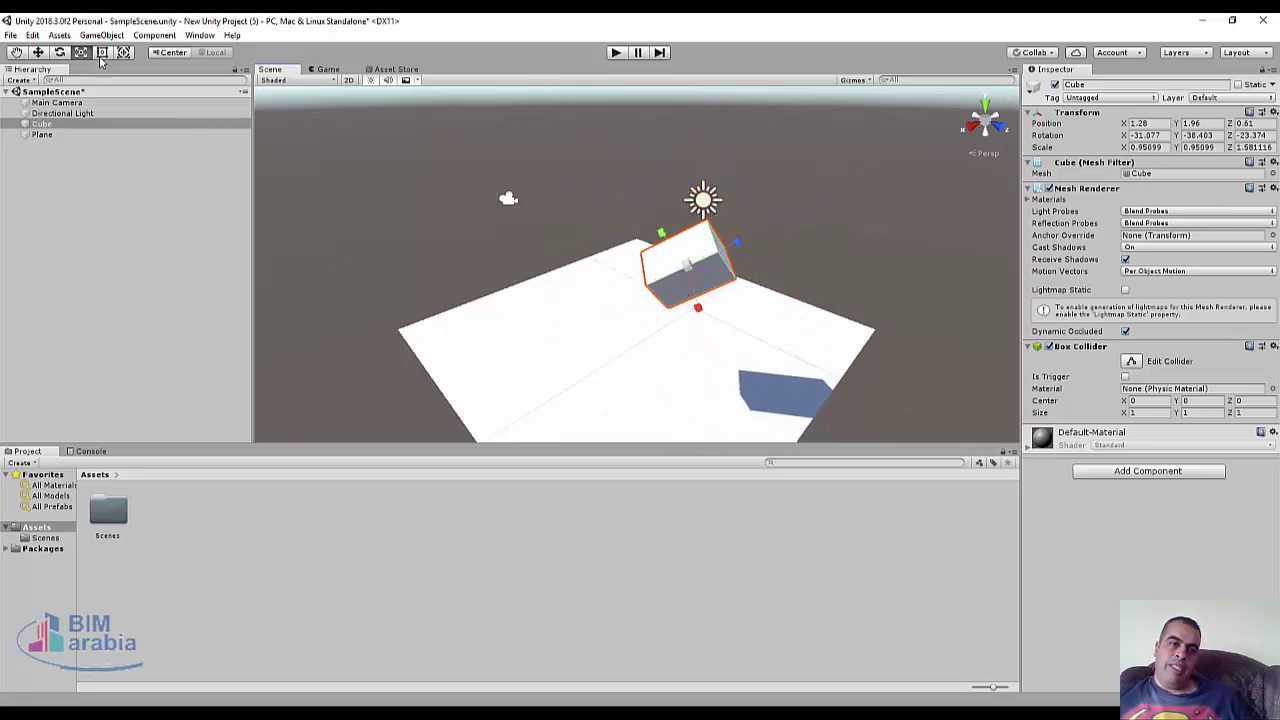
pyautogui.click(439, 261)
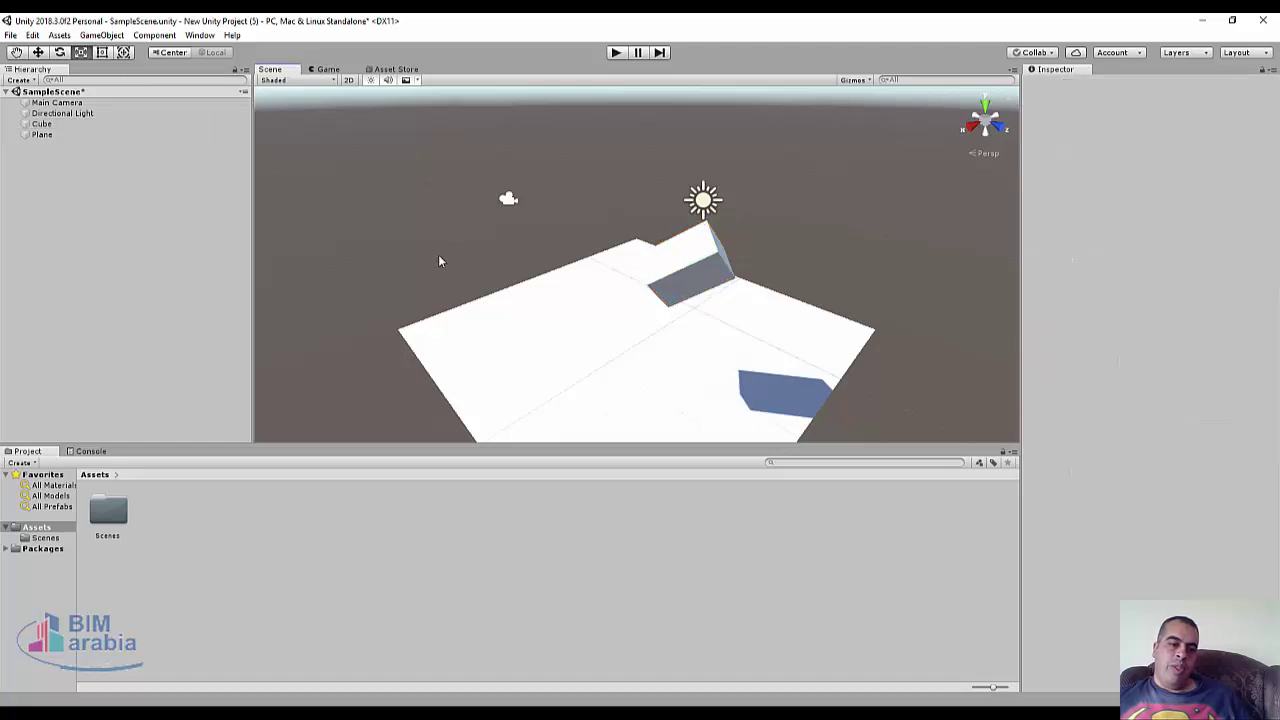
# Use Show in Explorer on the Assets area to open the New Unity Project (5) folder
pyautogui.rightClick(205, 545)
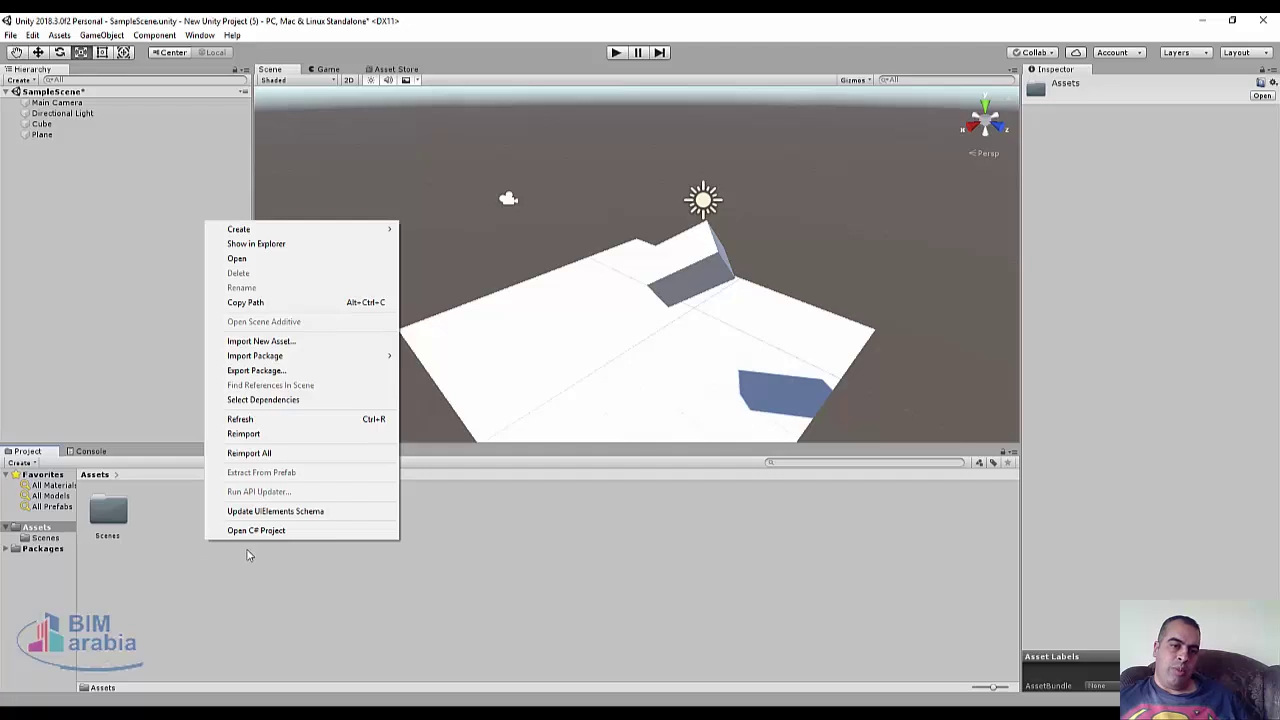
pyautogui.moveTo(366, 232)
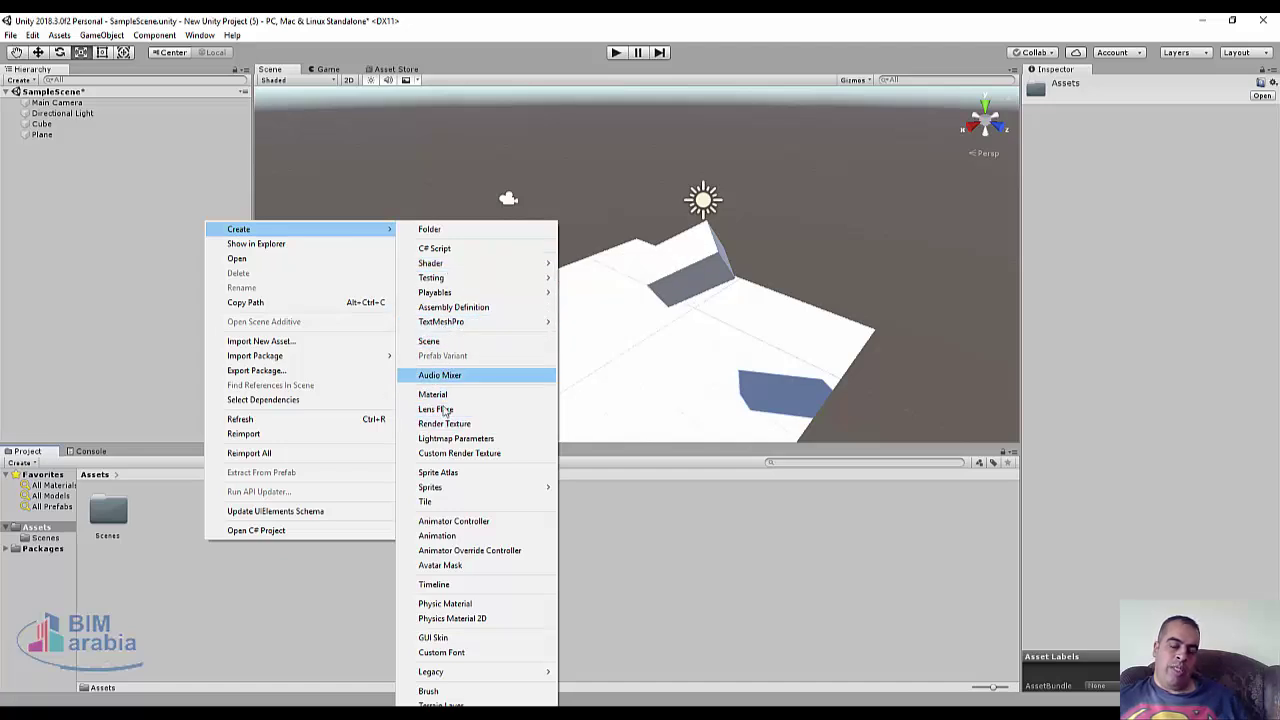
pyautogui.click(258, 246)
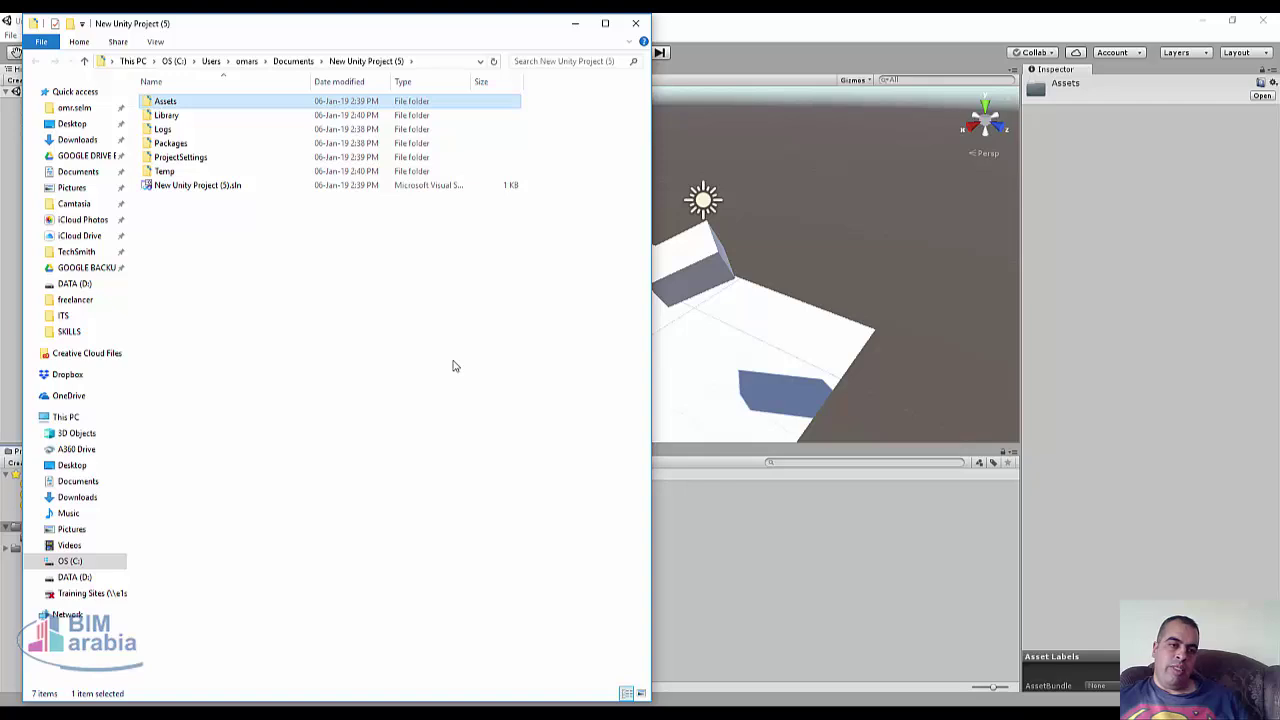
# Close the New Unity Project (5) Explorer window to get back to Unity
pyautogui.click(743, 58)
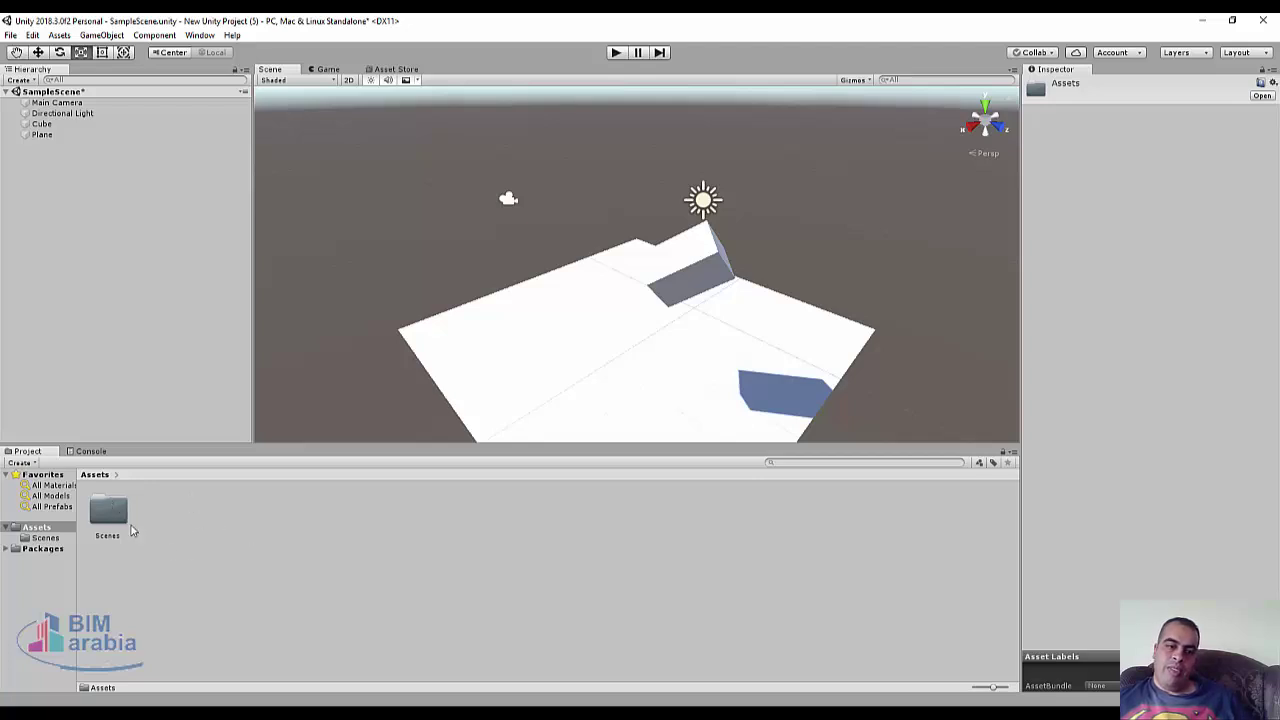
# Duplicate the cube into Cube (1), stretch it along Z, and move it down-left
pyautogui.click(697, 265)
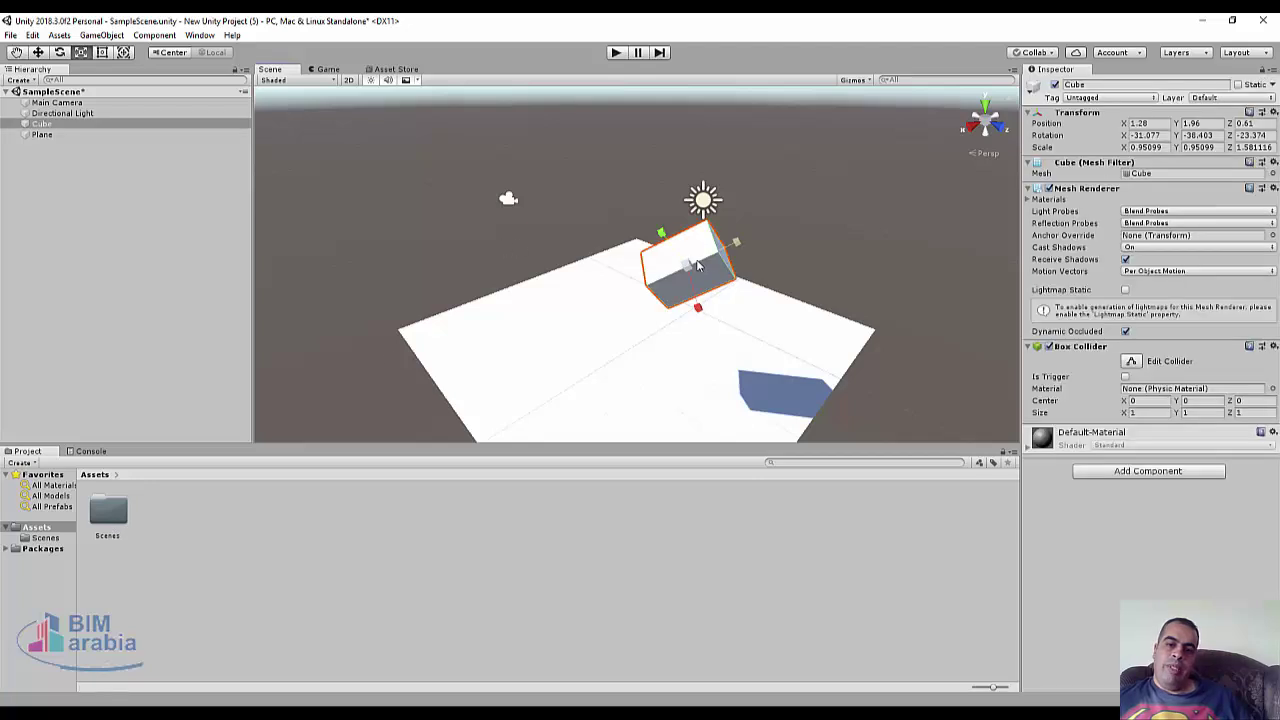
pyautogui.hotkey('ctrl', 'd')
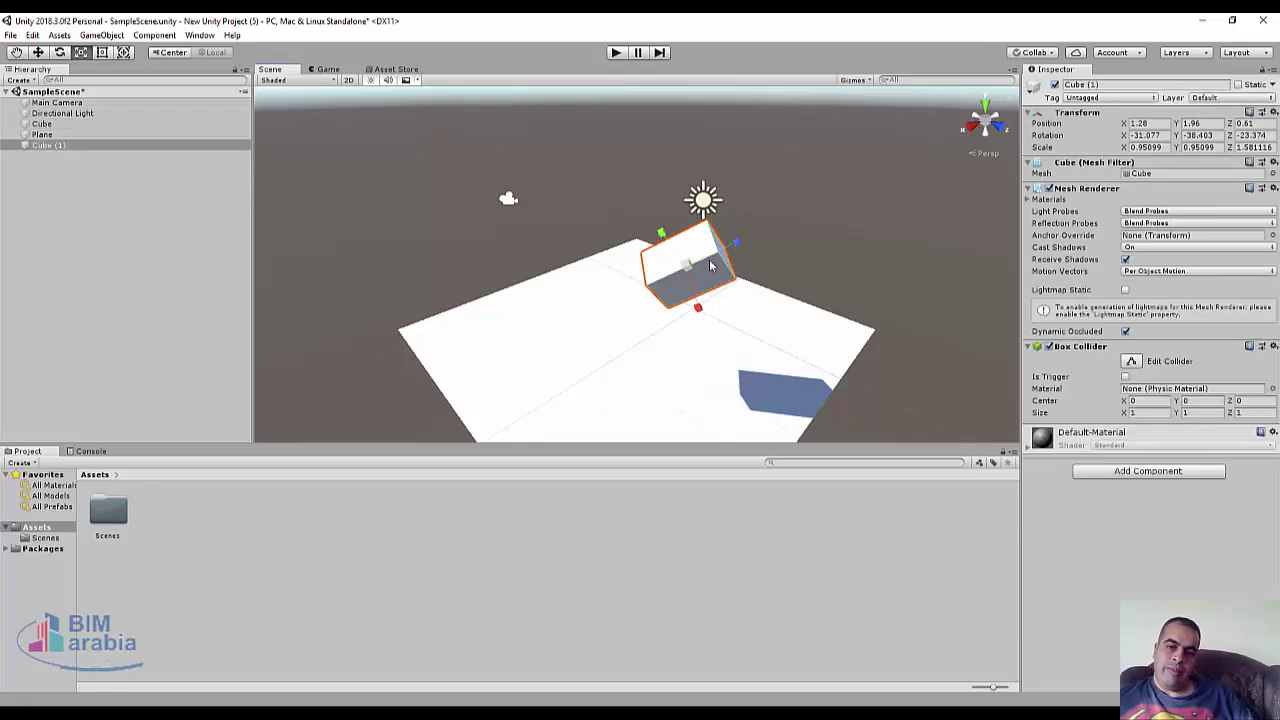
pyautogui.moveTo(735, 242); pyautogui.dragTo(800, 222)
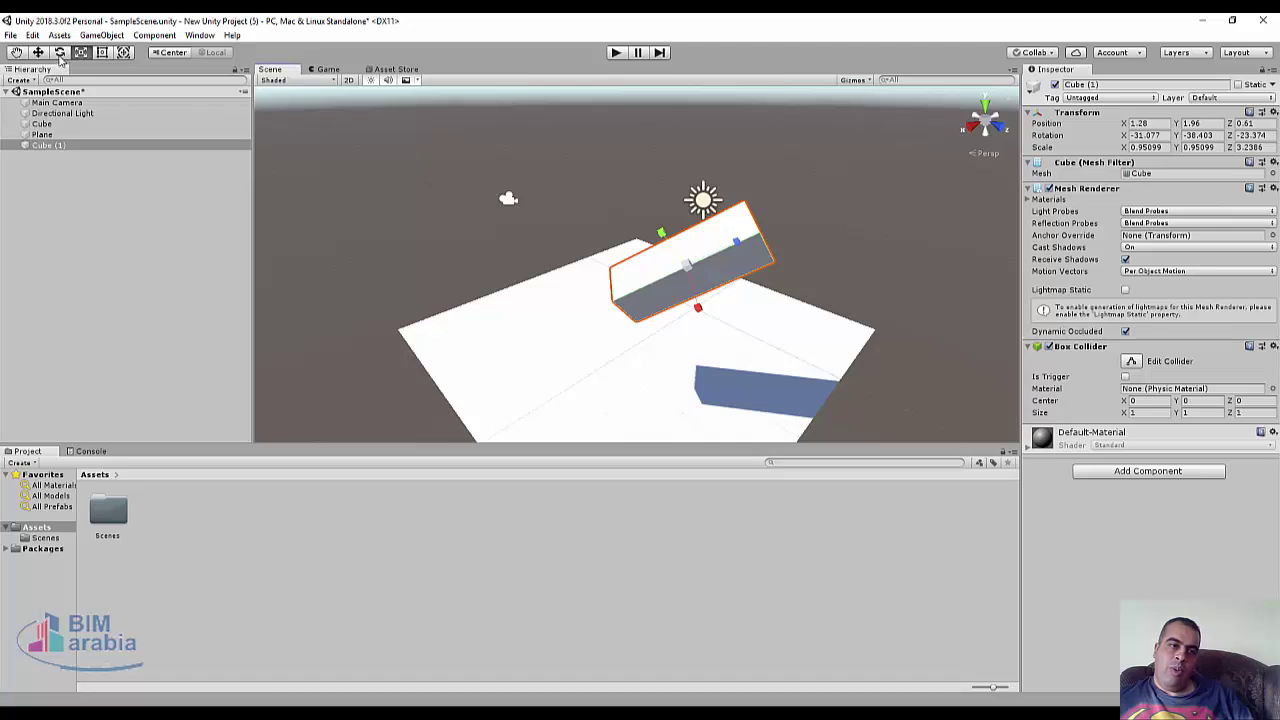
pyautogui.click(38, 52)
pyautogui.moveTo(715, 265)
pyautogui.mouseDown()
pyautogui.moveTo(546, 311)
pyautogui.moveTo(546, 370)
pyautogui.moveTo(372, 228)
pyautogui.moveTo(453, 281)
pyautogui.moveTo(673, 278)
pyautogui.mouseUp()
# Make Cube (2) and Cube (3), moving Cube (3) down-right to 0.35, 3.26, 4.33
pyautogui.hotkey('ctrl', 'd')
pyautogui.click(579, 331)
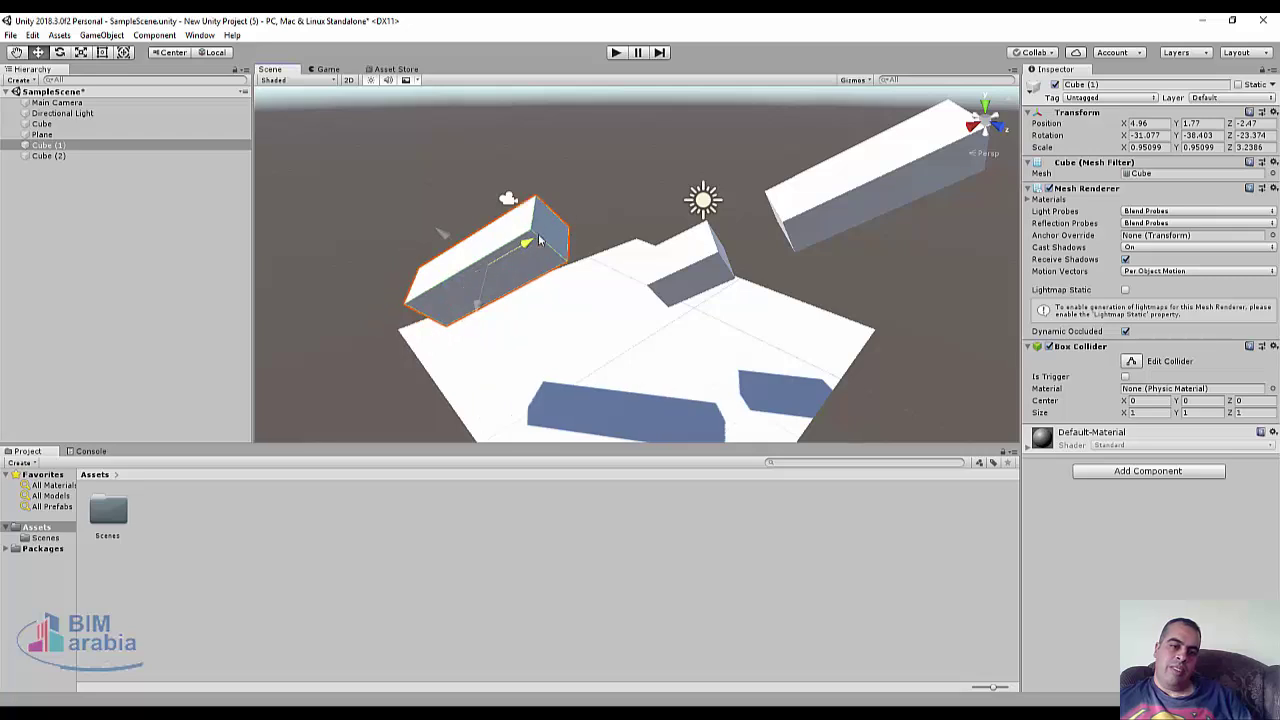
pyautogui.click(673, 278)
pyautogui.click(830, 232)
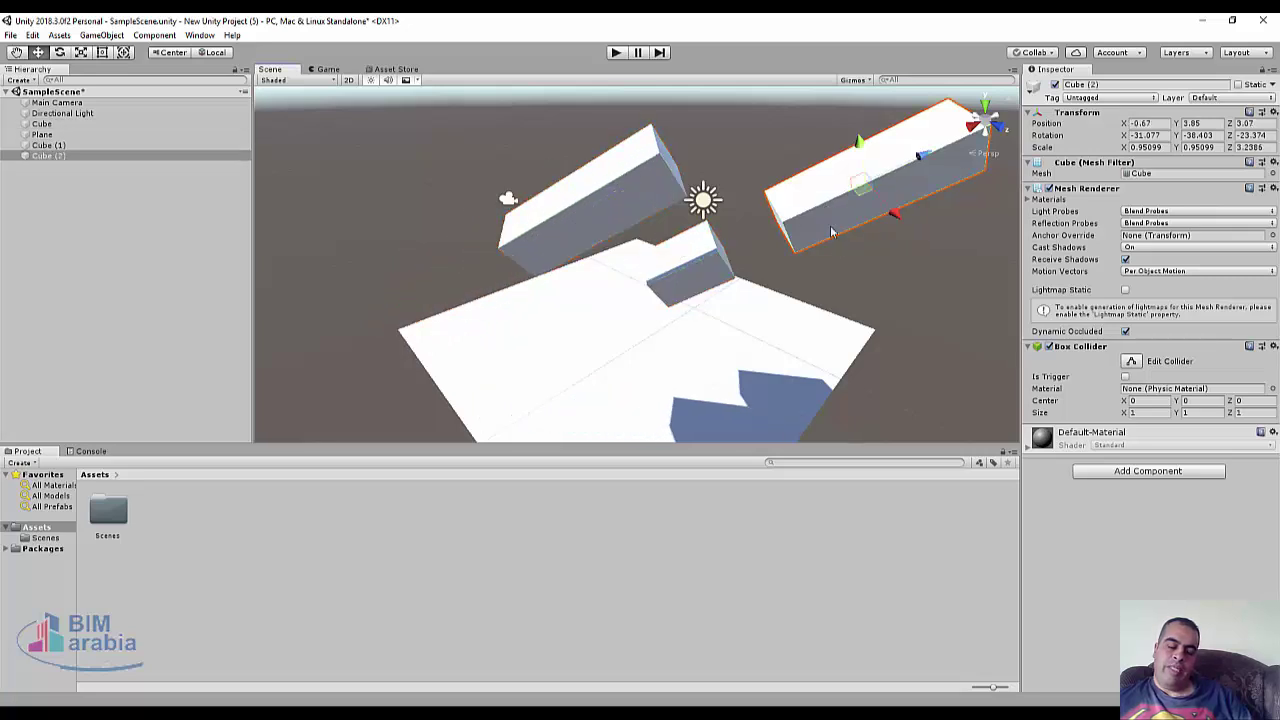
pyautogui.hotkey('ctrl', 'd')
pyautogui.moveTo(888, 210)
pyautogui.mouseDown()
pyautogui.moveTo(932, 260)
pyautogui.moveTo(866, 281)
pyautogui.mouseUp()
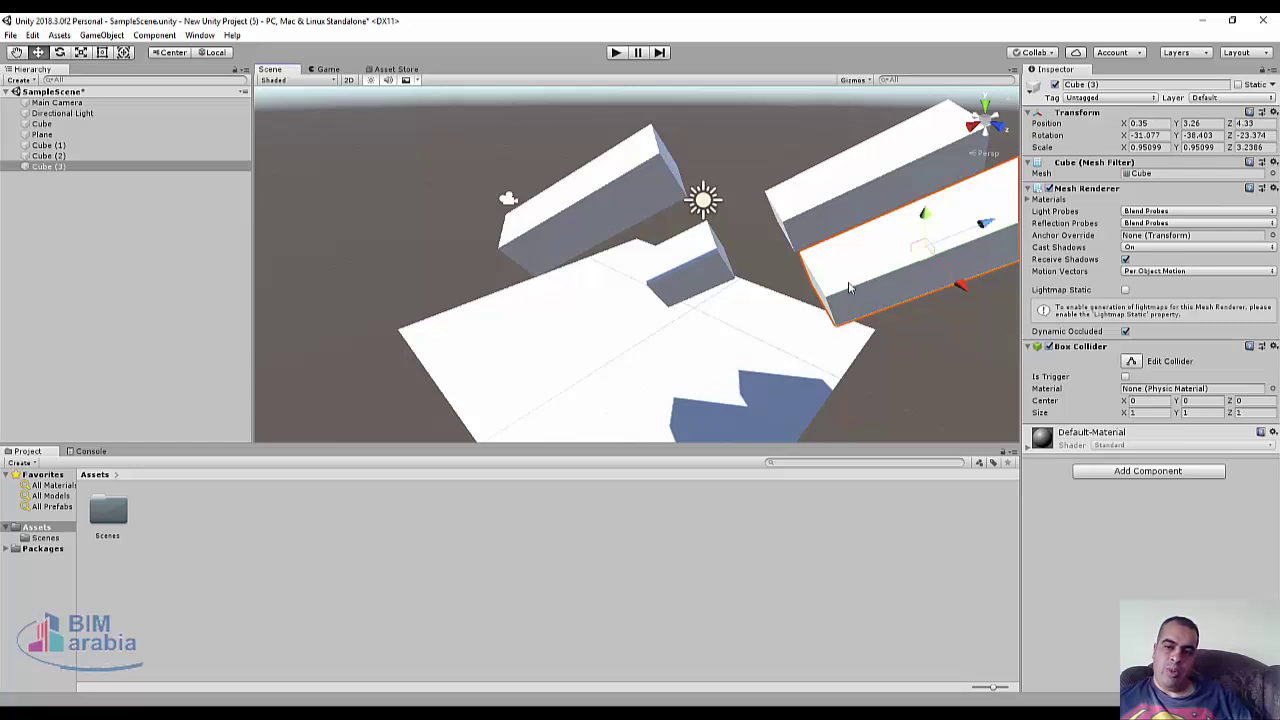
# Place Cube (3) at position -0.02, 2.69, 4.33, with rotation X -17.2 and scale X -0.5
pyautogui.click(1155, 123)
pyautogui.moveTo(1126, 125); pyautogui.dragTo(1199, 123)
pyautogui.write('2.69')
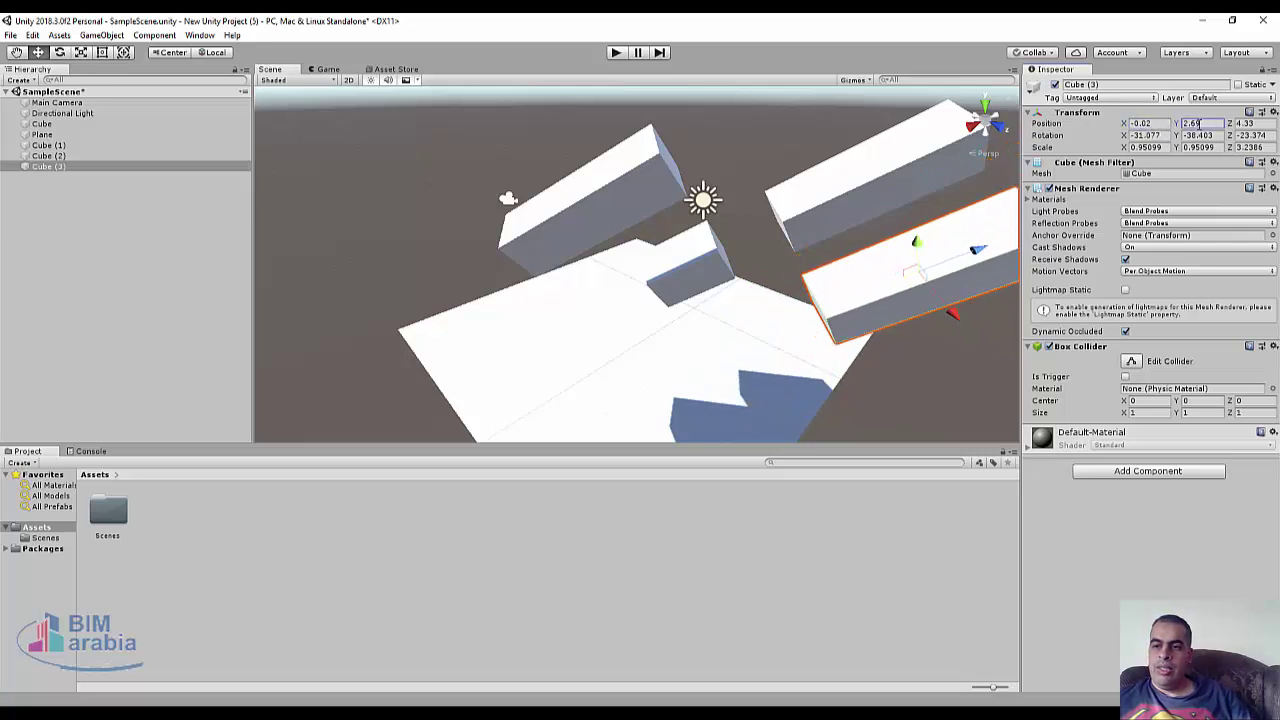
pyautogui.moveTo(1124, 135); pyautogui.dragTo(1165, 135)
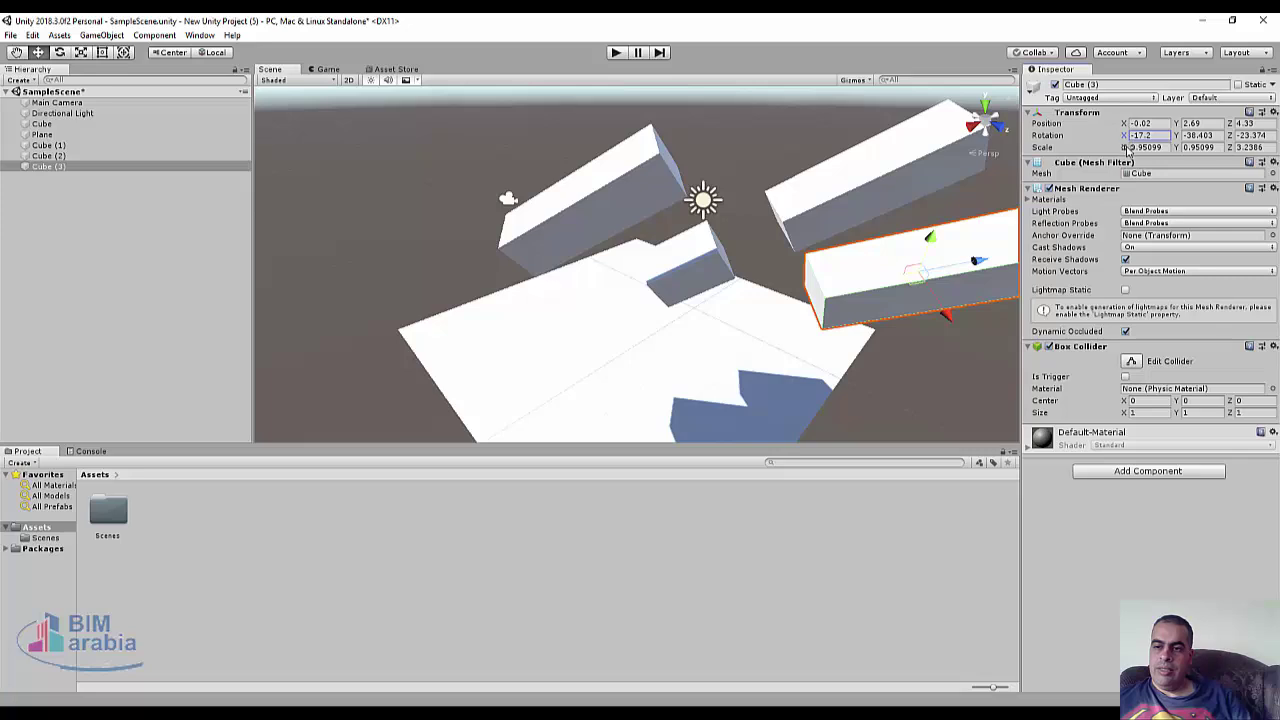
pyautogui.moveTo(1127, 148); pyautogui.dragTo(1117, 148)
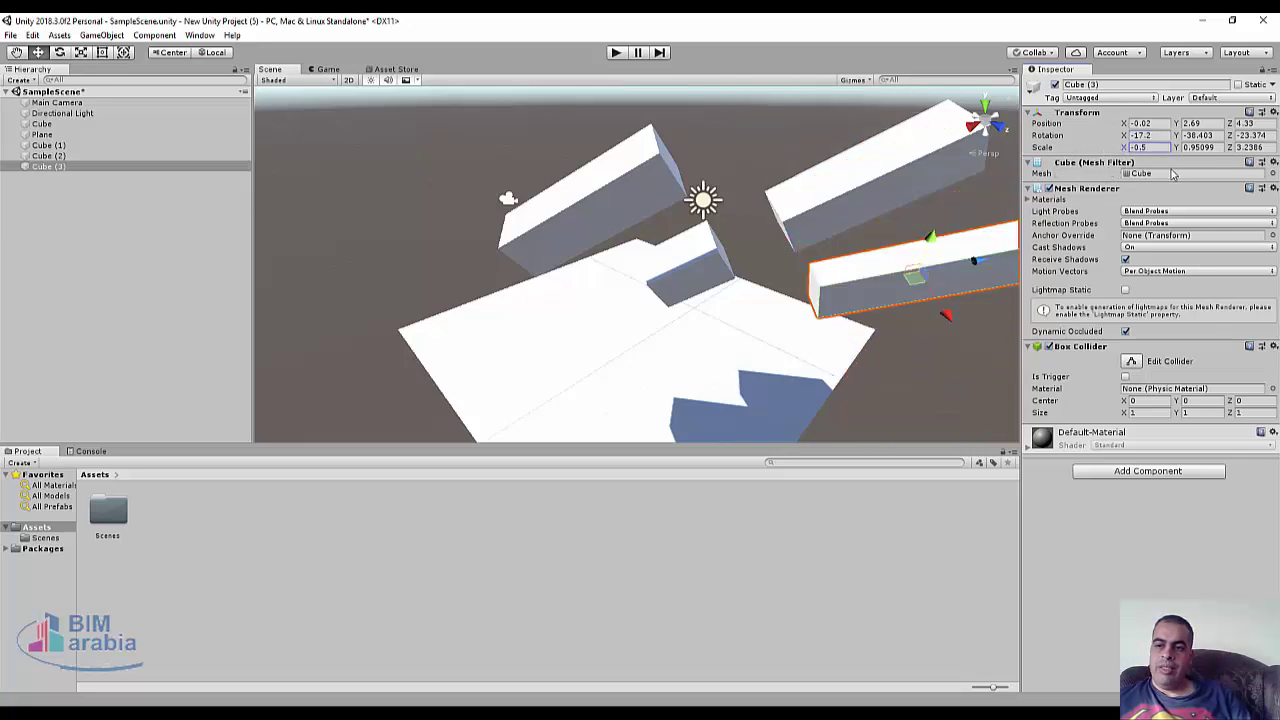
pyautogui.click(1173, 174)
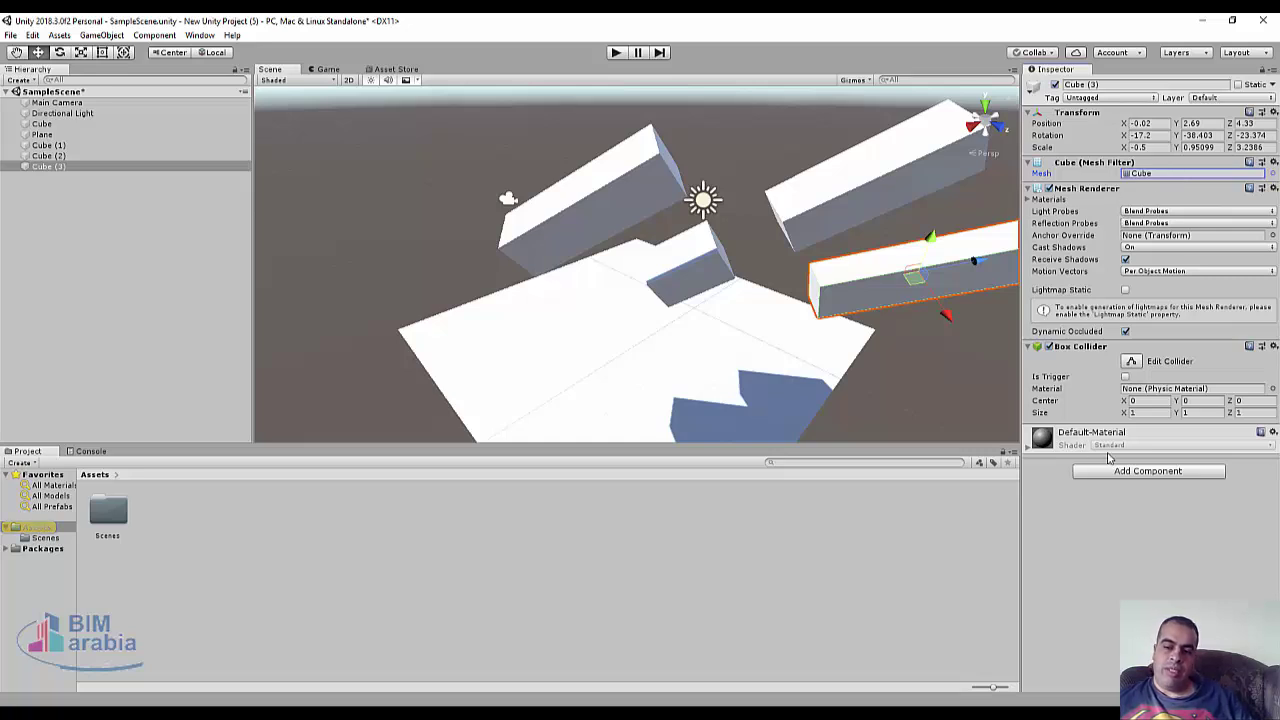
pyautogui.click(300, 207)
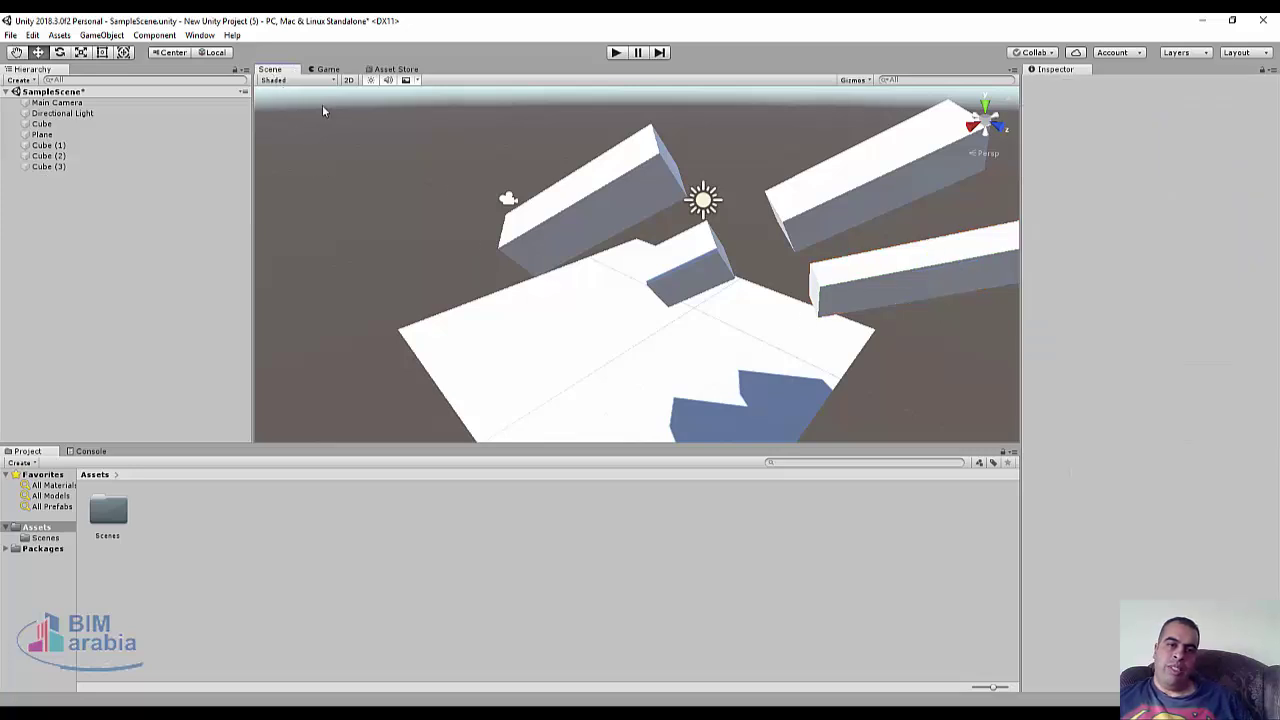
# Switch the Scene view lighting on and off to compare looks, leaving it off
pyautogui.click(371, 82)
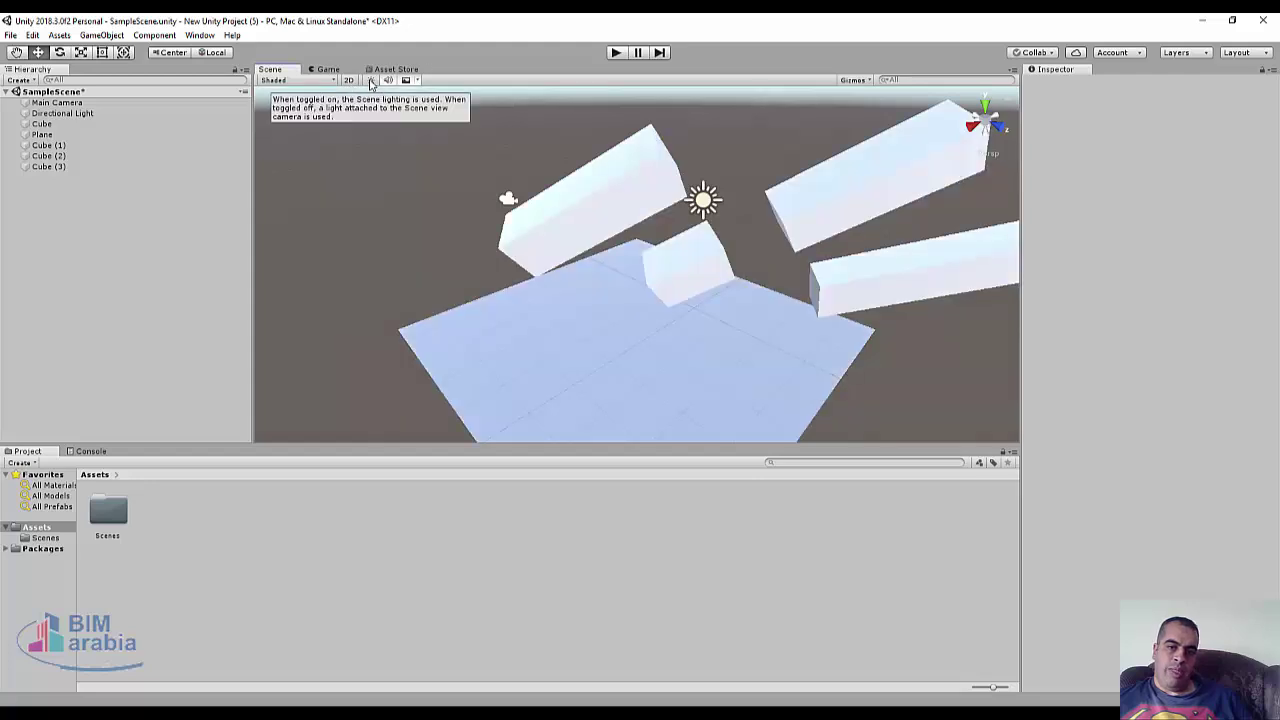
pyautogui.click(372, 82)
pyautogui.click(374, 82)
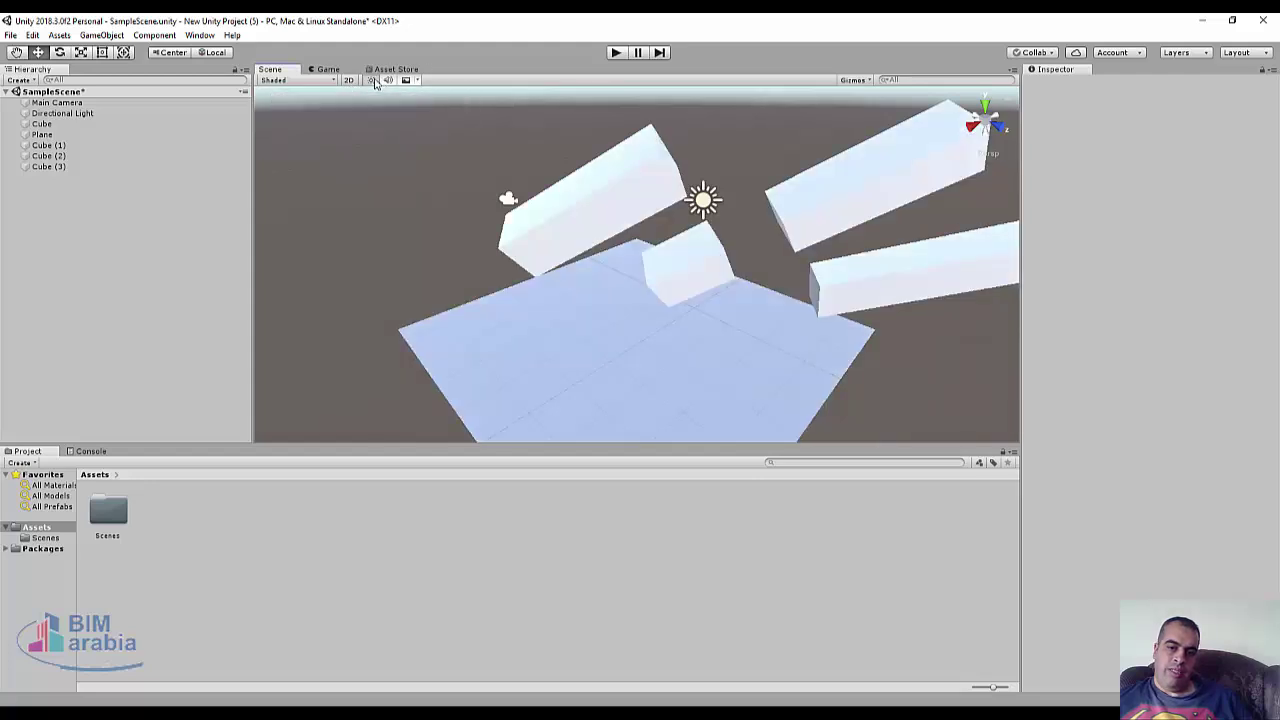
pyautogui.click(373, 82)
pyautogui.click(374, 82)
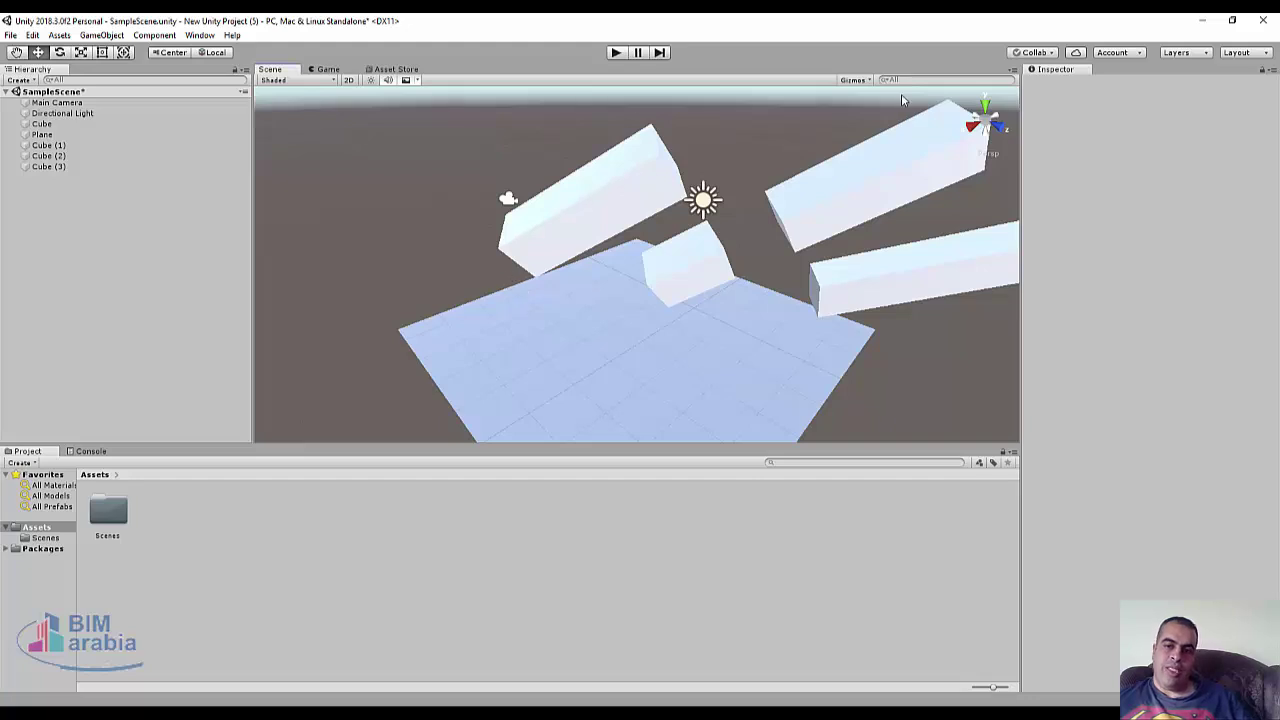
# Check the Gizmos visibility options, then show the Window menu's 2D submenu
pyautogui.click(869, 82)
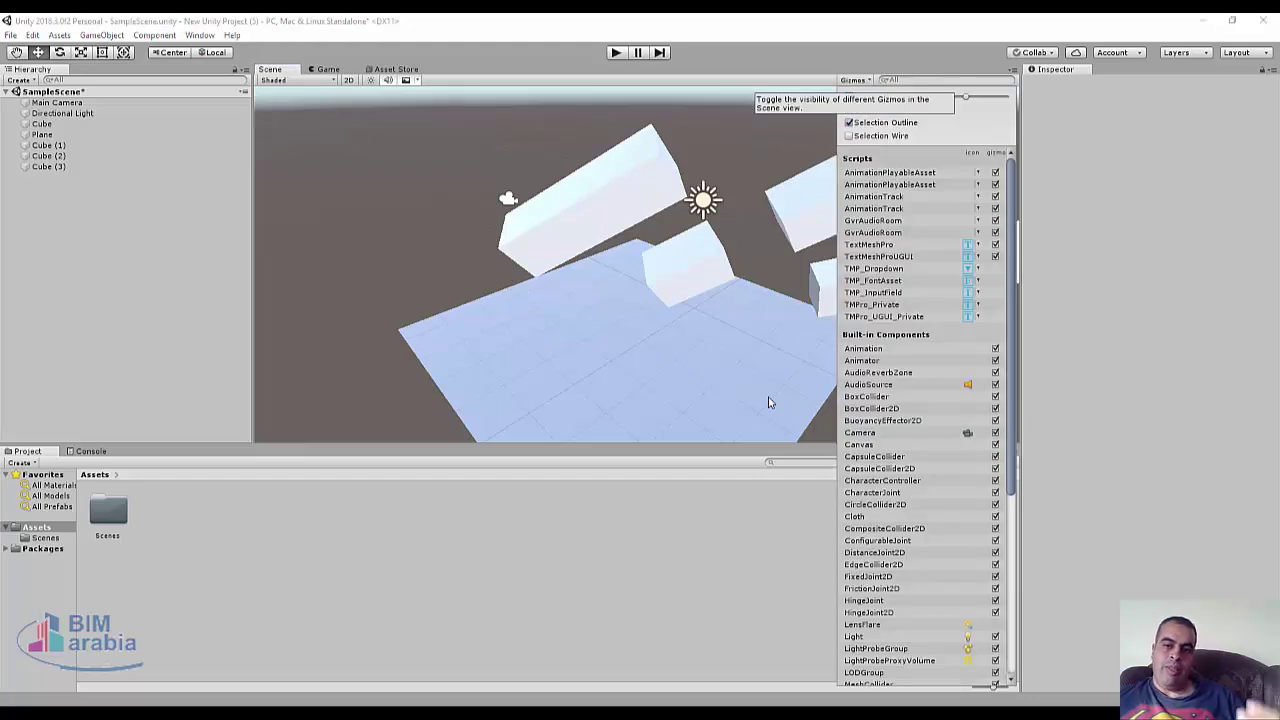
pyautogui.click(681, 100)
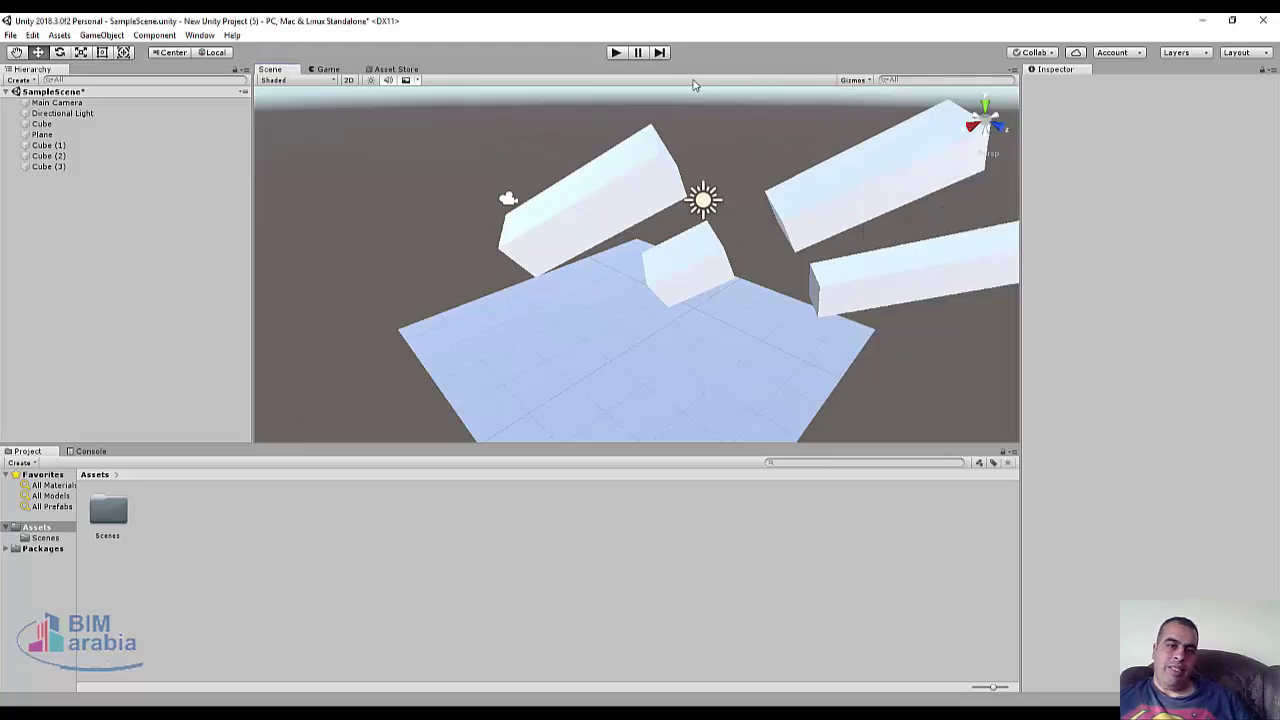
pyautogui.click(199, 35)
pyautogui.moveTo(279, 266)
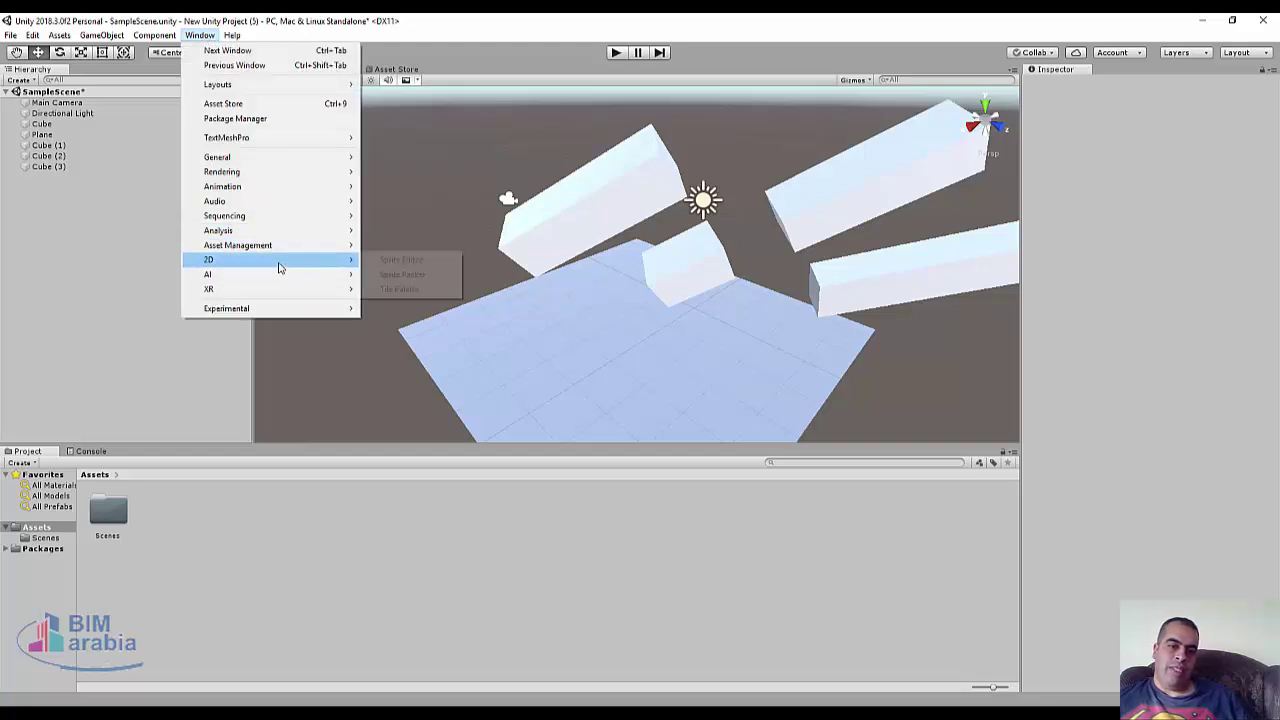